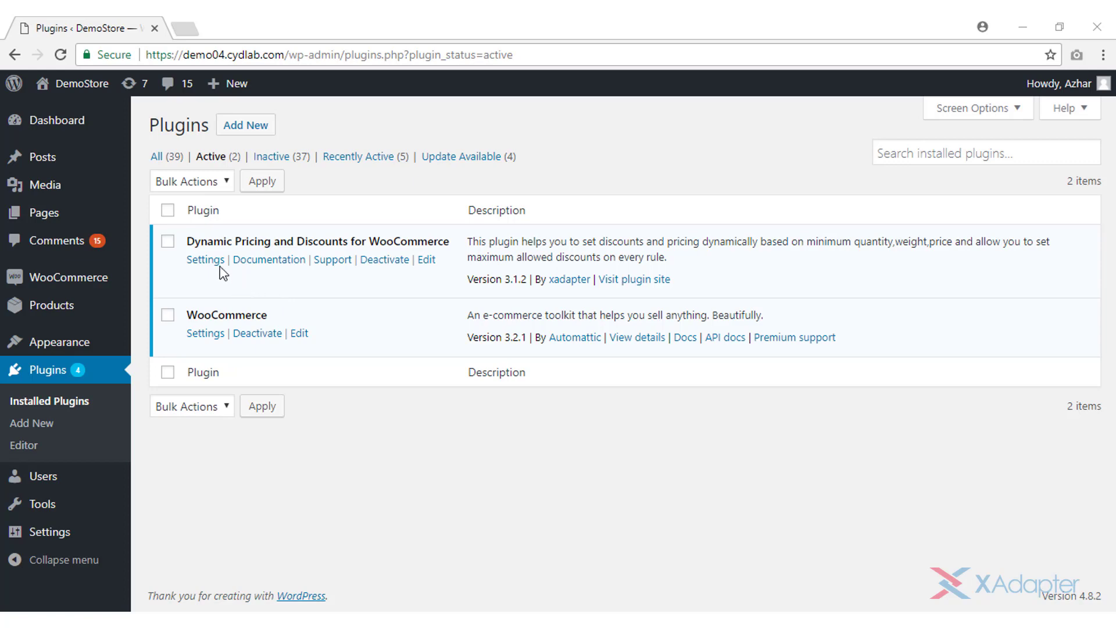
Open the Dynamic Pricing and Discounts for WooCommerce settings and review the Settings, Licence and Import/Export sections.
click(214, 263)
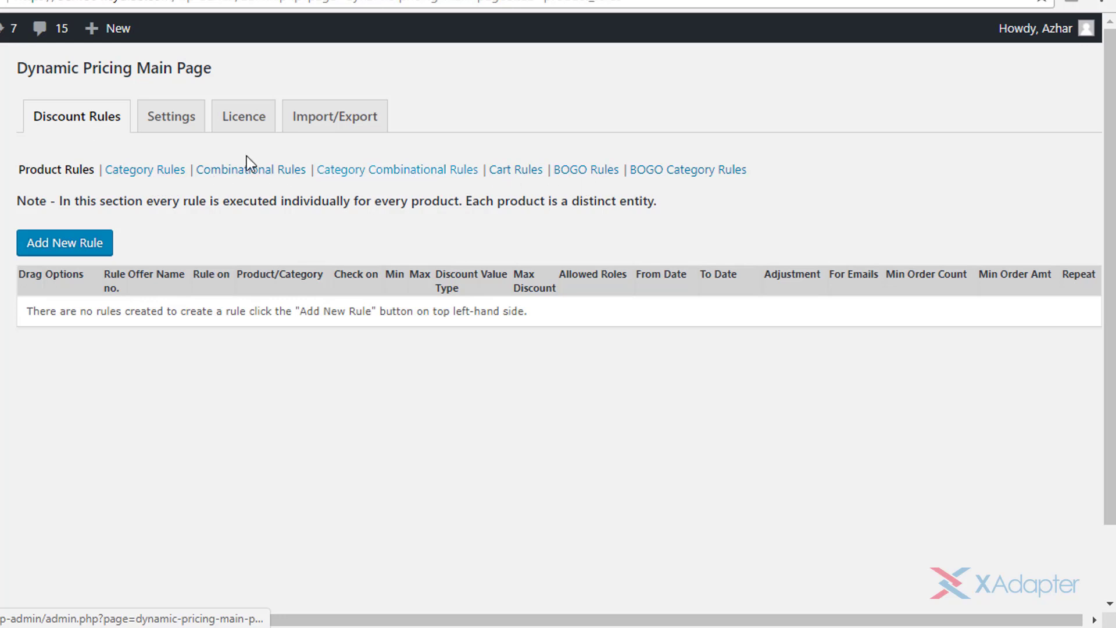
click(171, 131)
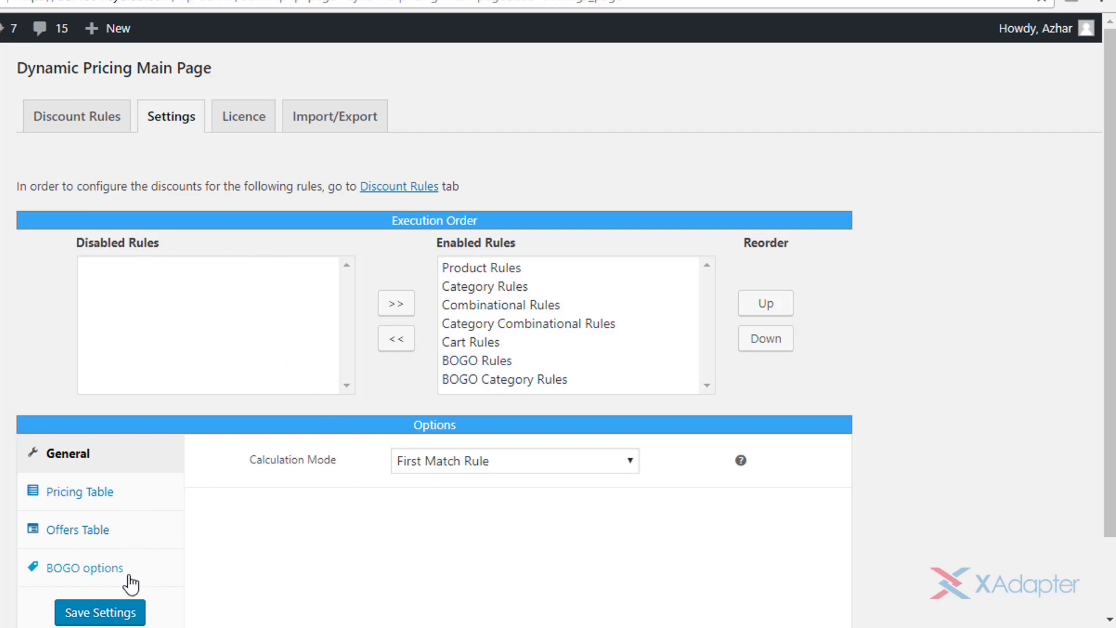
click(238, 118)
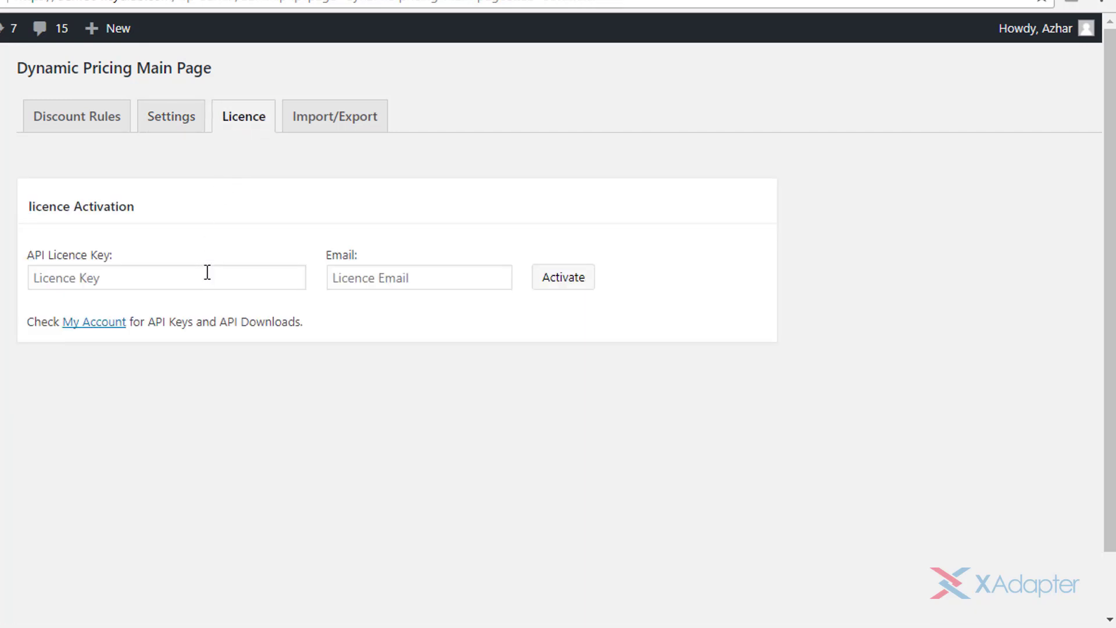
click(221, 277)
click(441, 277)
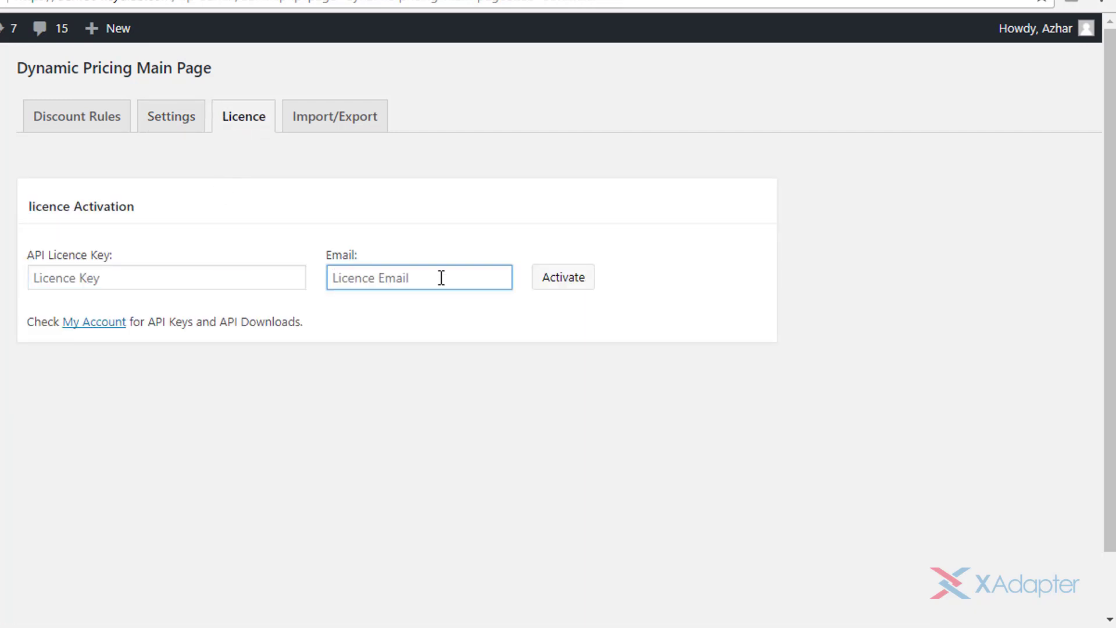
click(348, 123)
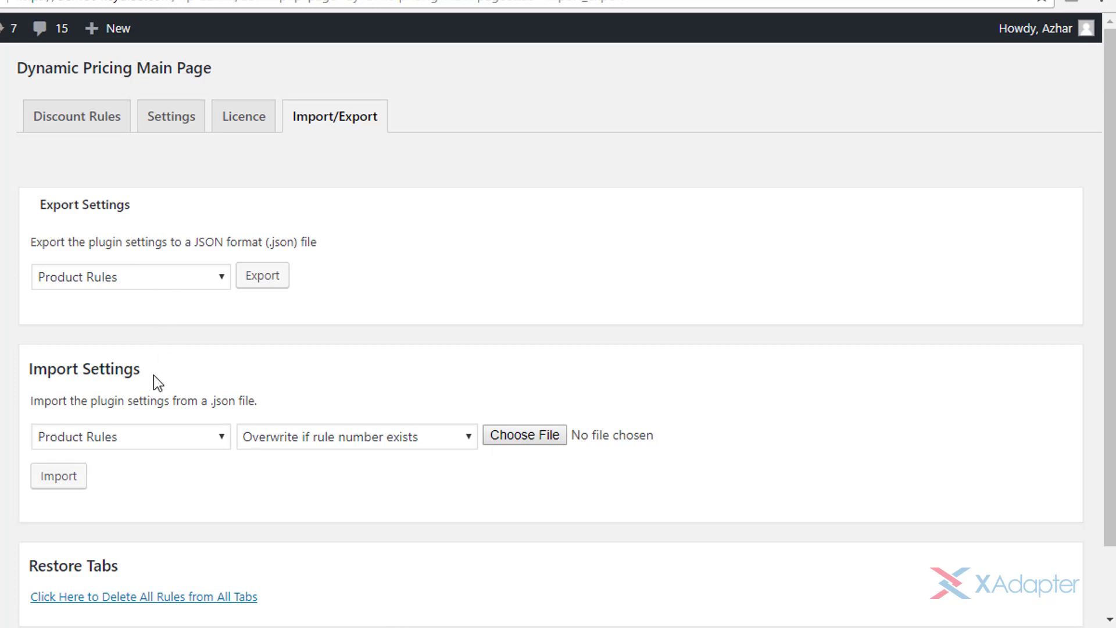
Start a new product discount rule with the offer name "Buy Hoodie of worth $100 and get 10% discount!".
click(86, 135)
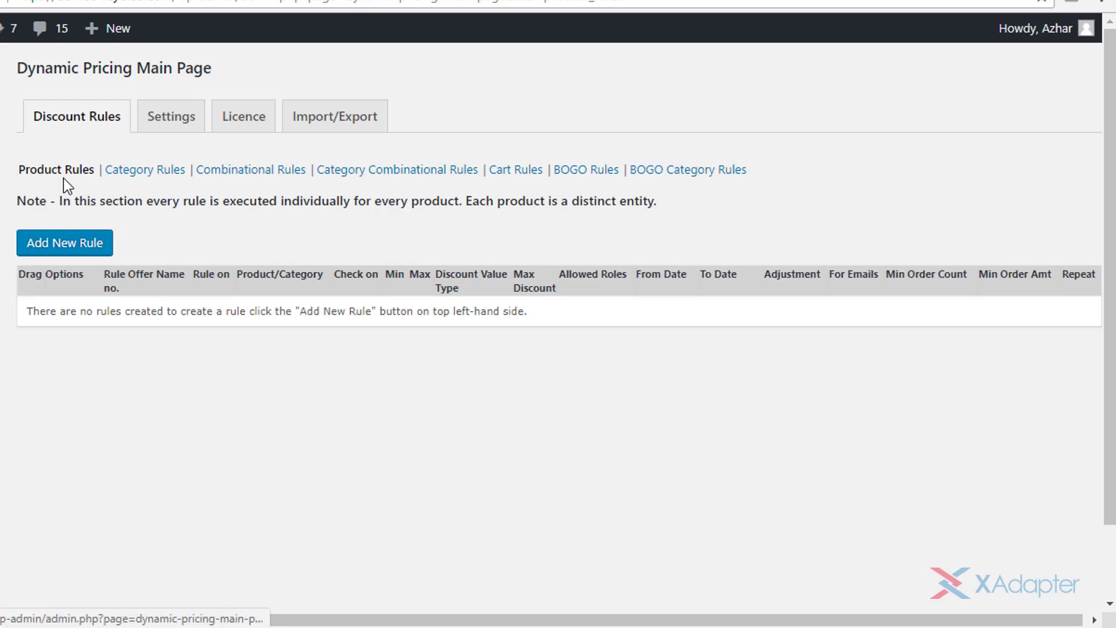
click(68, 254)
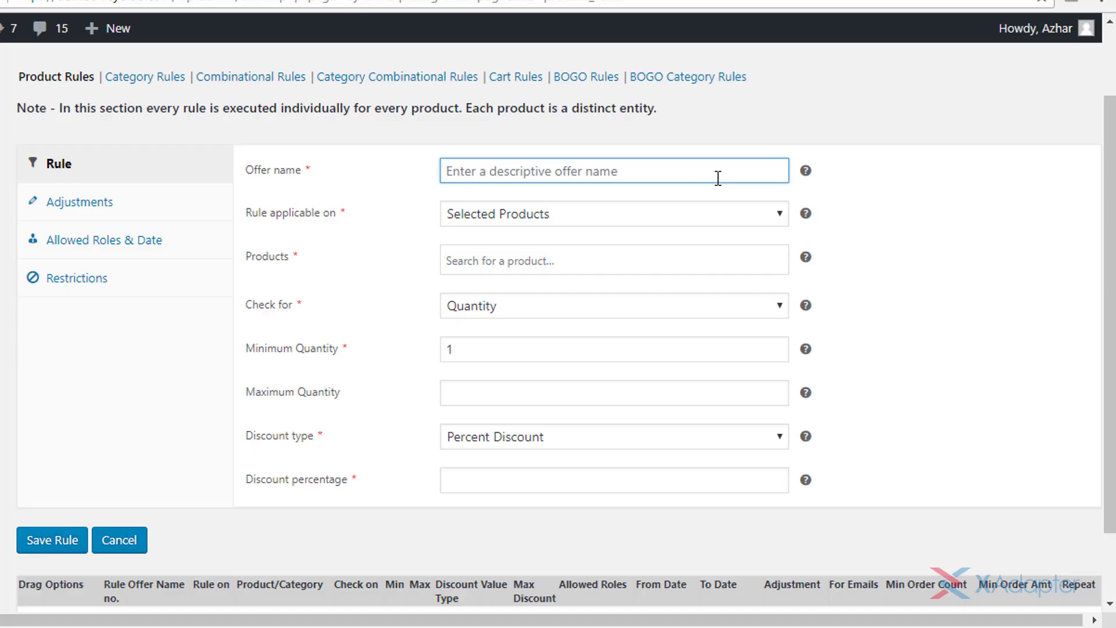
text(Buy Hoodie of worth $)
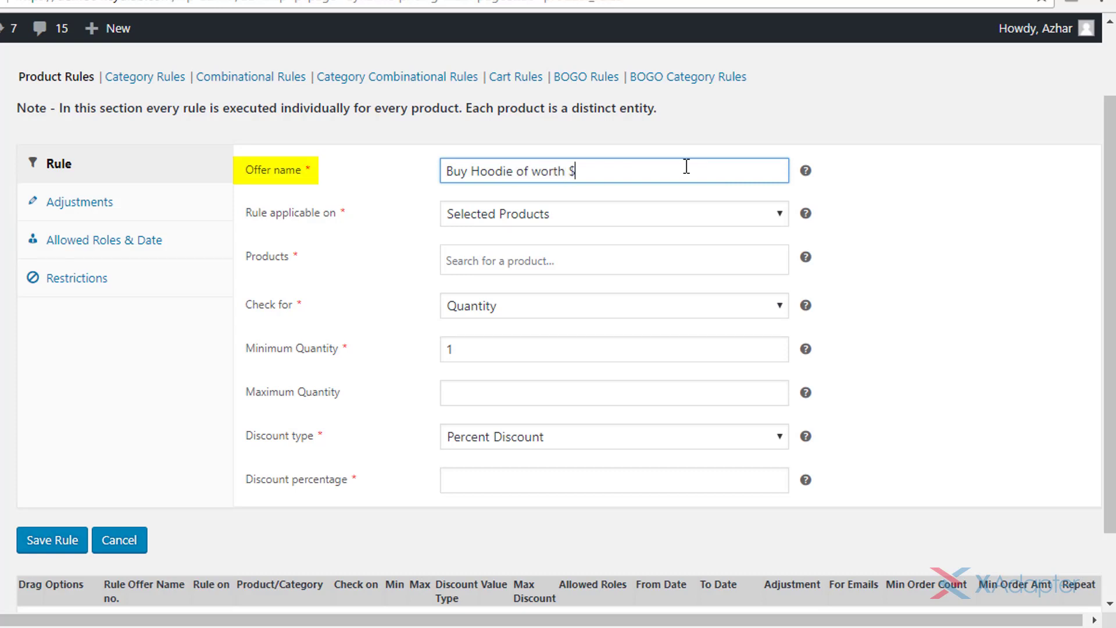
text(100 and get 10% d)
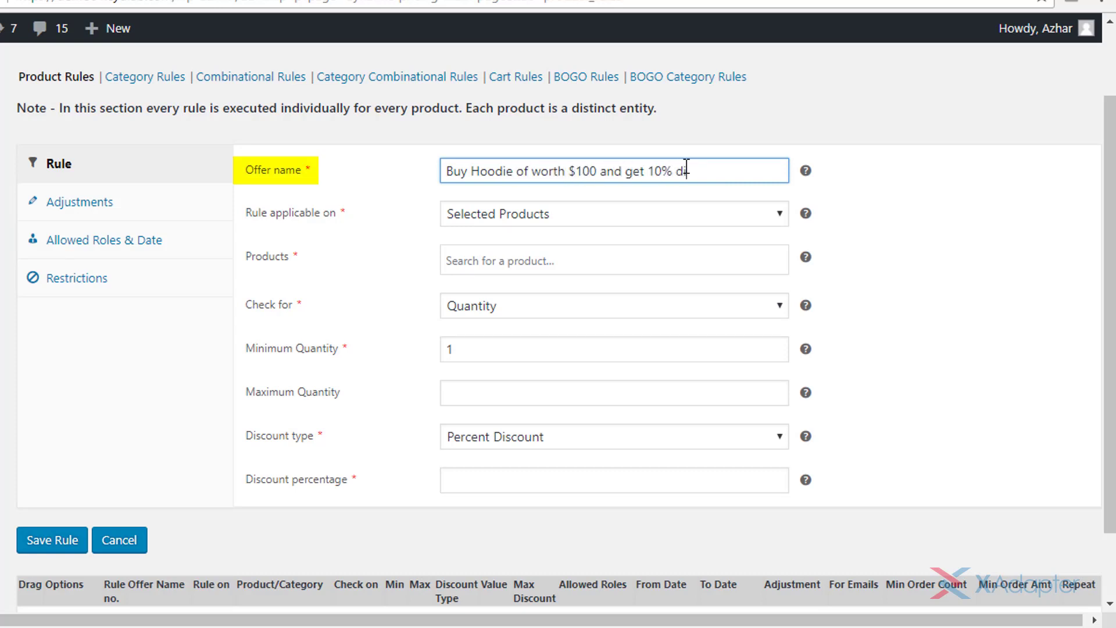
text(iscount!)
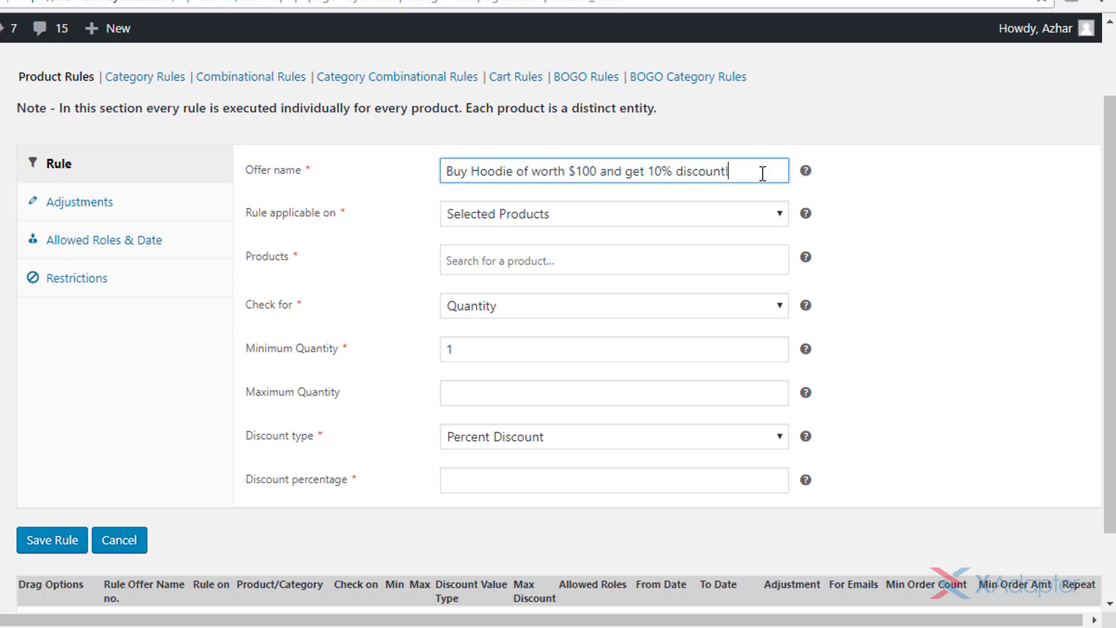
Make the rule applicable on Selected Products and add the Woo Hoodie product to it.
click(766, 214)
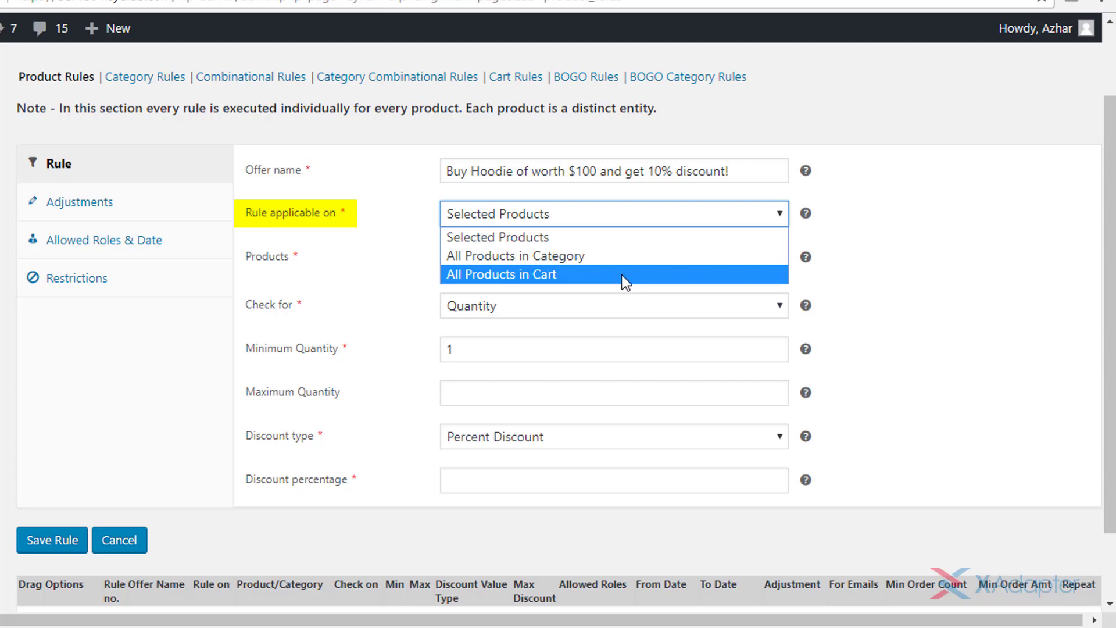
click(616, 239)
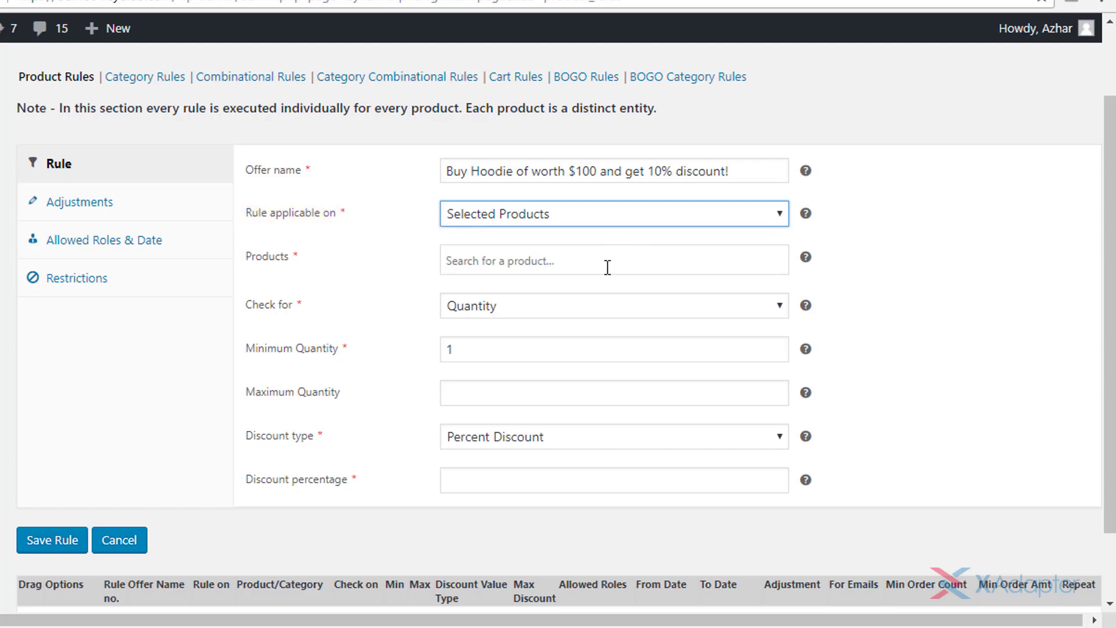
click(679, 259)
text(hoodie)
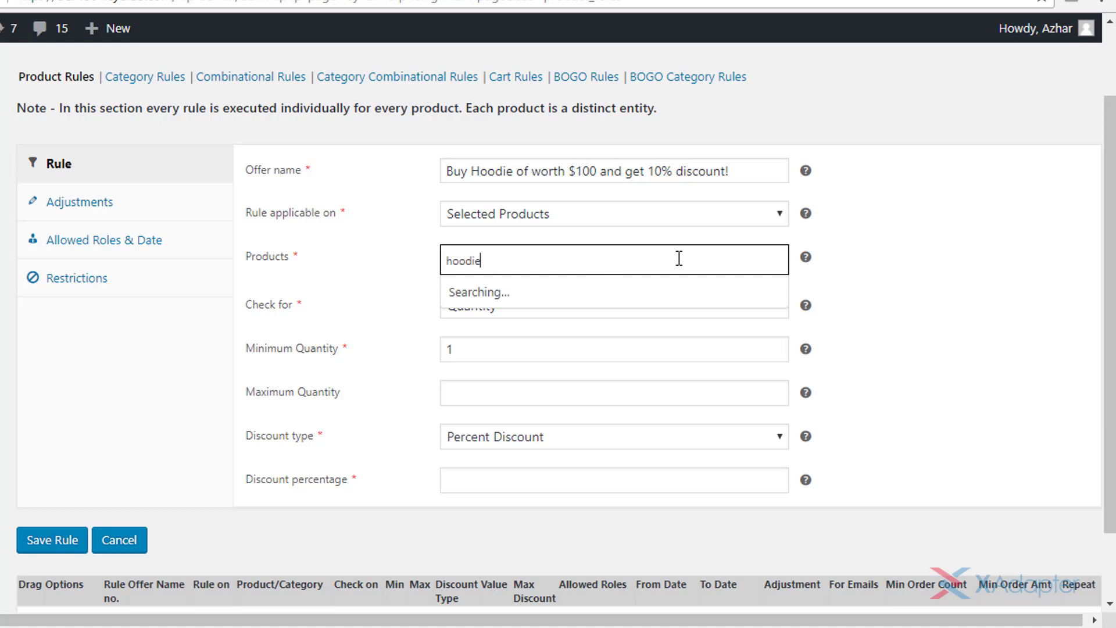
click(614, 293)
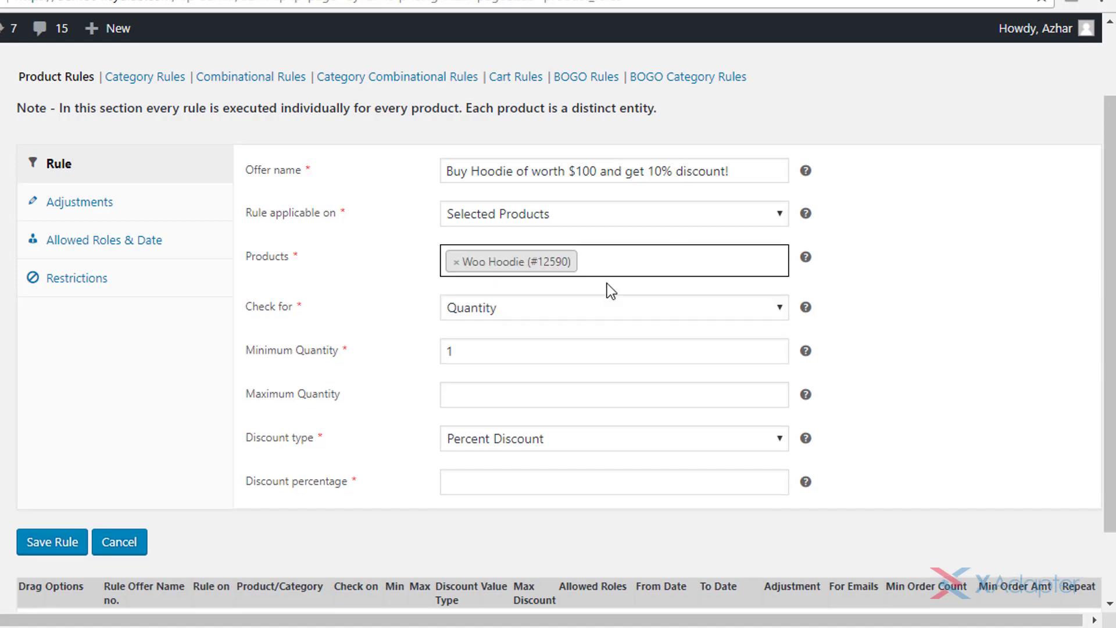
Make the rule check for Price and set the minimum price to 100.
click(755, 313)
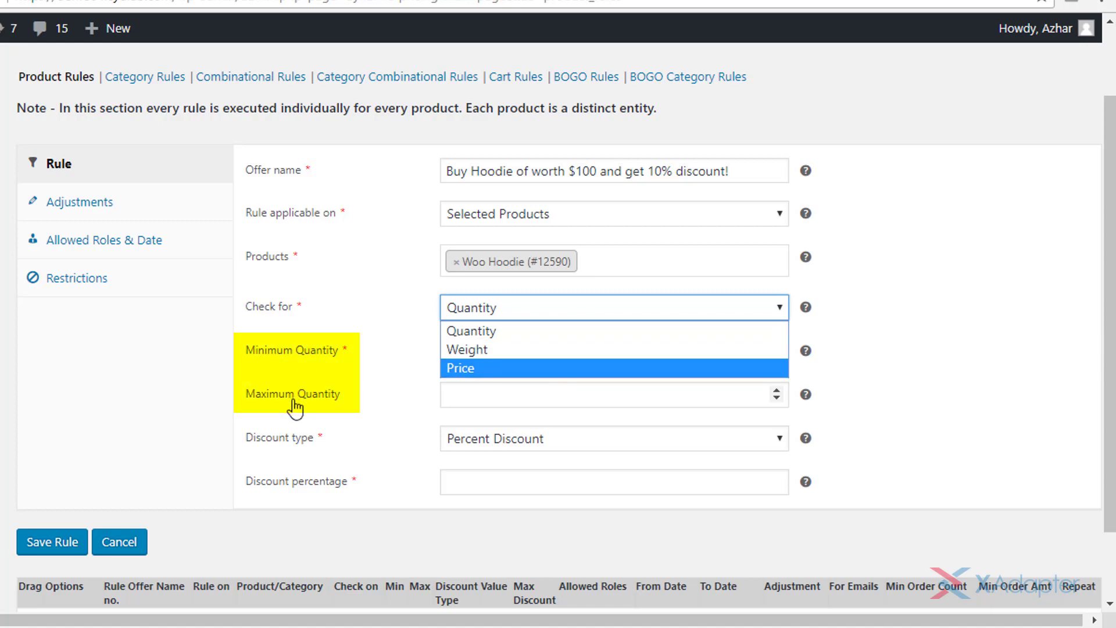
click(510, 368)
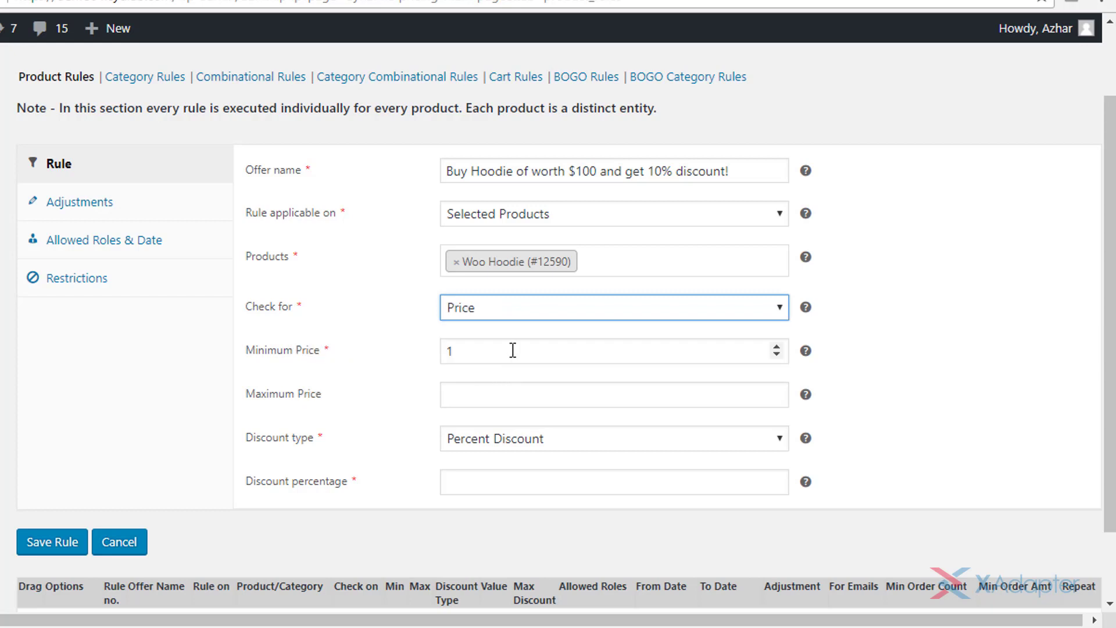
click(513, 350)
text(100)
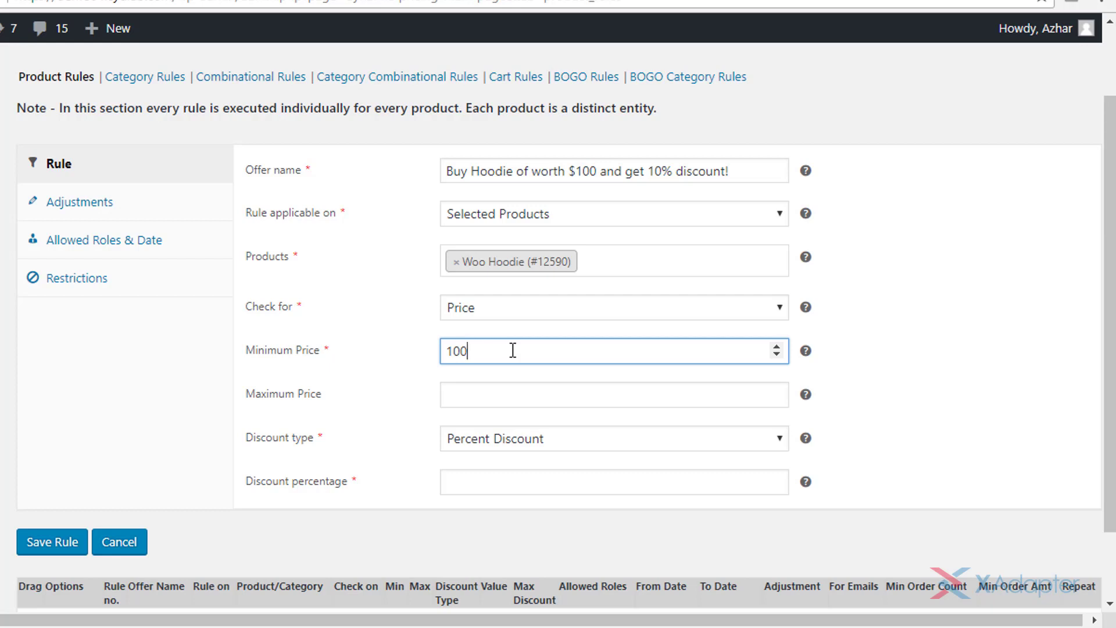
Choose Percent Discount as the rule's discount type and set the discount percentage to 10.
click(703, 446)
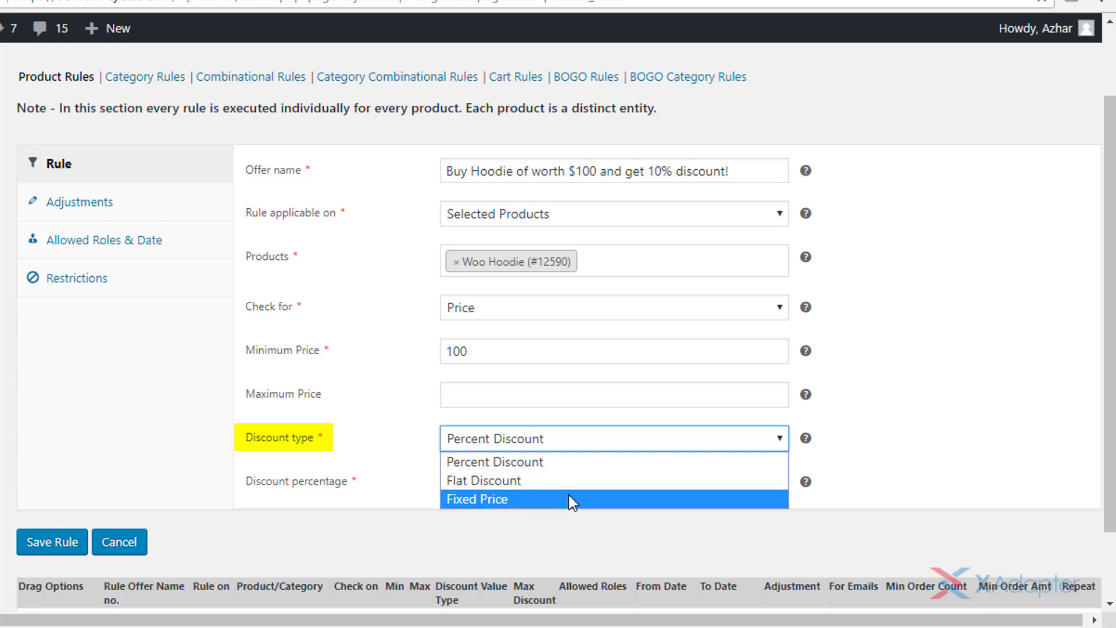
click(582, 460)
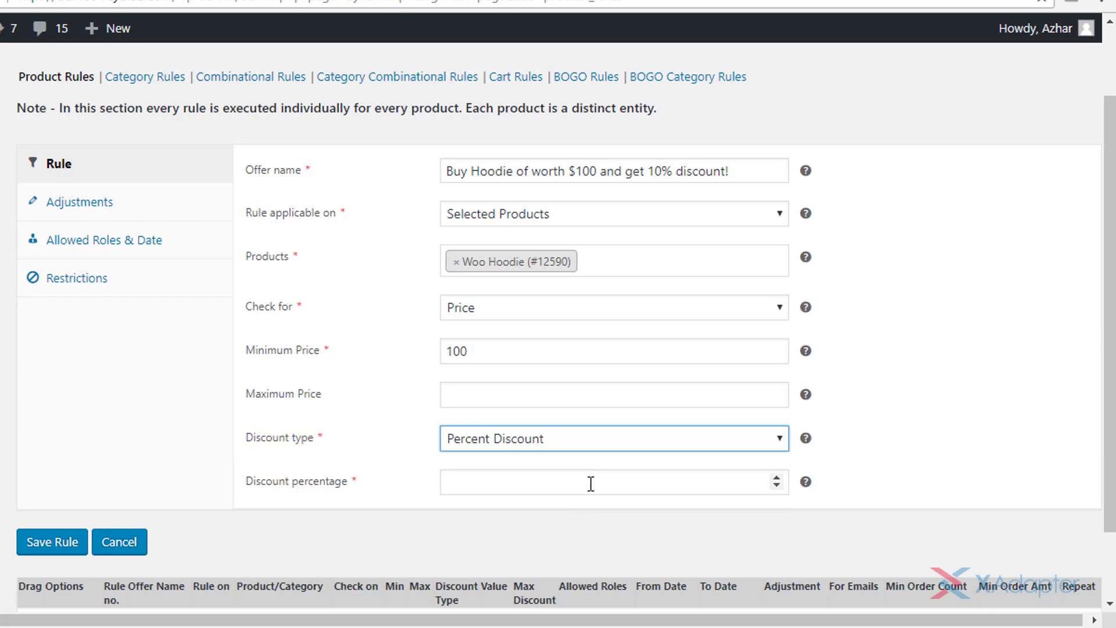
click(592, 484)
text(10)
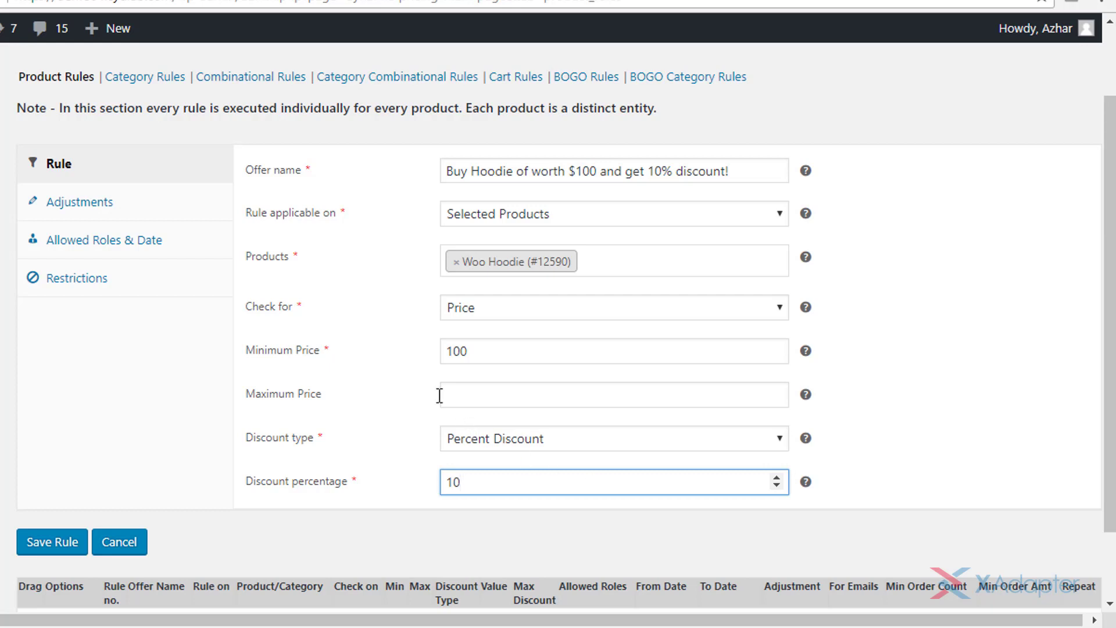
Try a maximum discount amount of 10 and an adjustment amount of 5 in the rule's adjustments, clearing each value again.
click(212, 204)
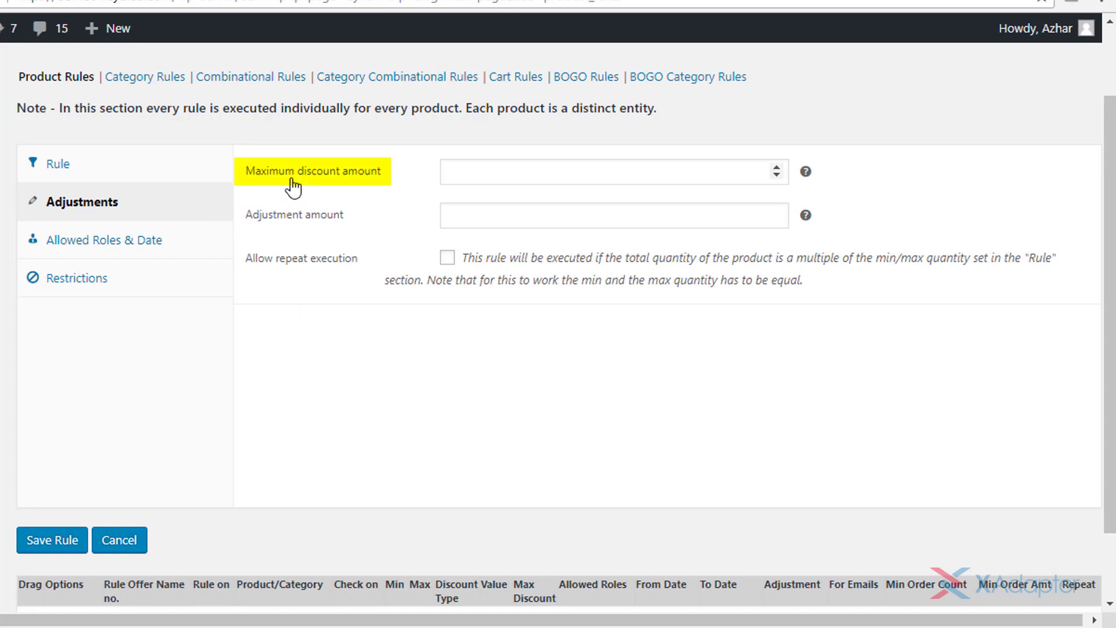
click(563, 164)
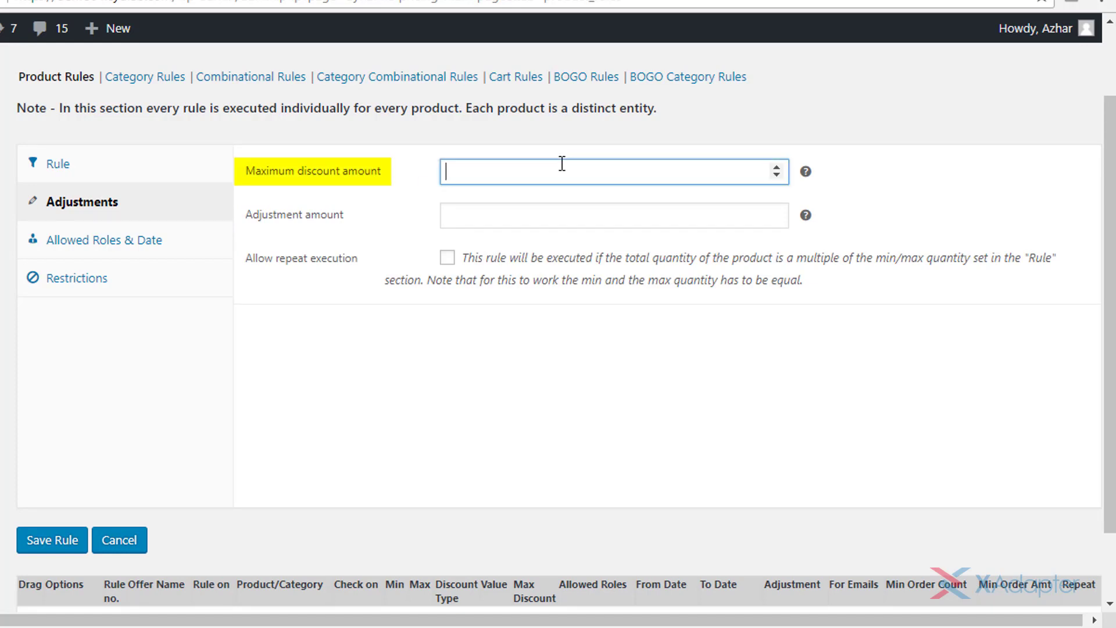
text(10)
key(BackSpace)
key(BackSpace)
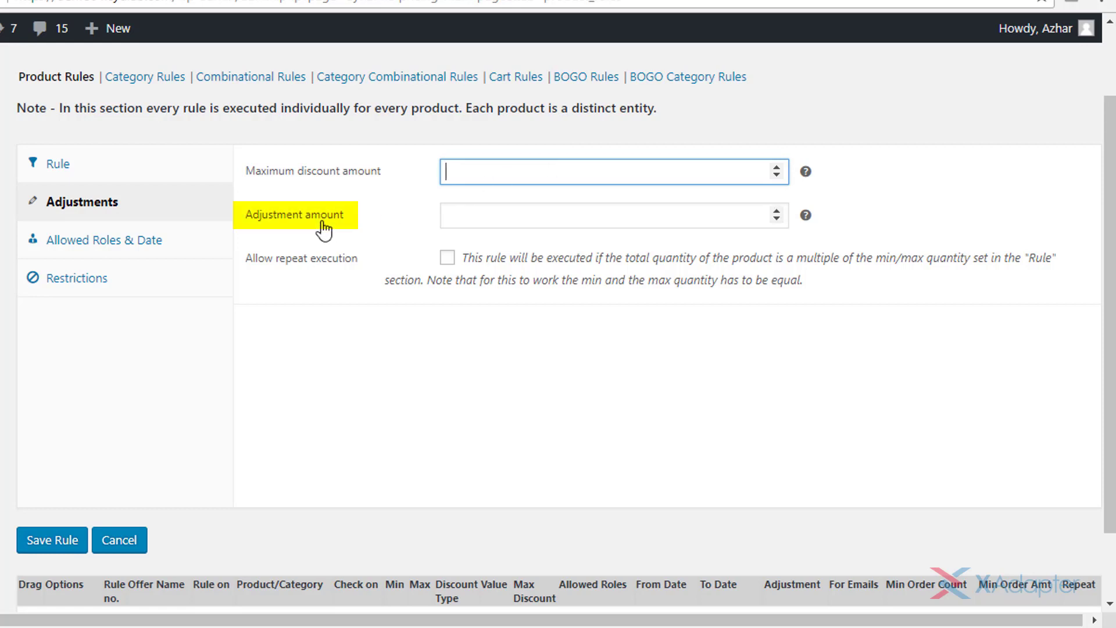
click(532, 219)
text(5)
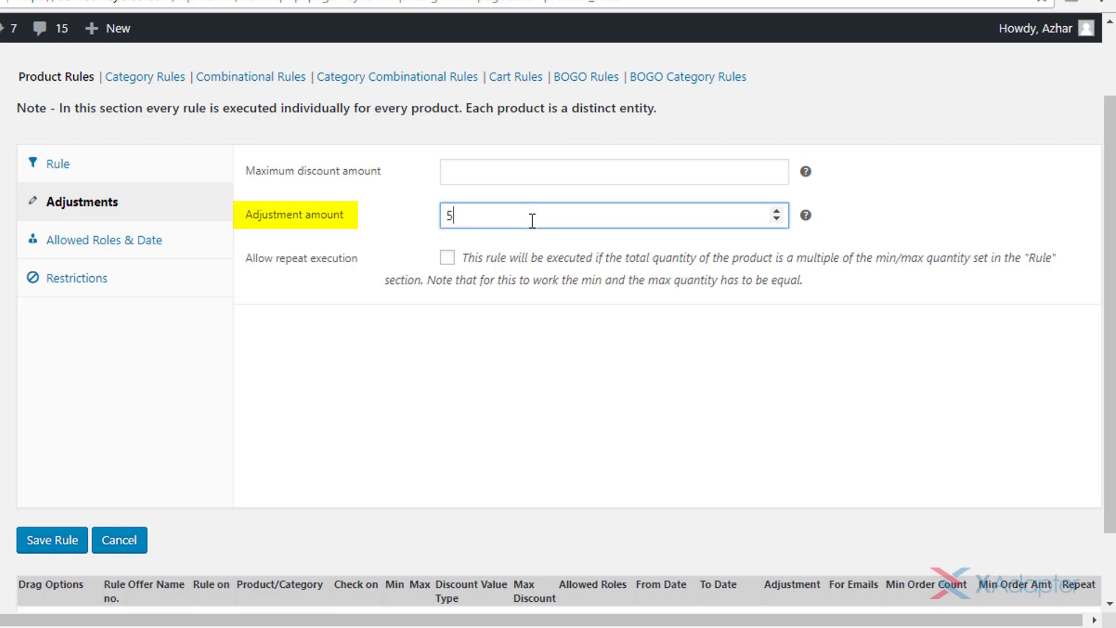
key(BackSpace)
Try allowing repeat execution and examine the minimum and maximum quantity of the "Buy 2 Hoodies and get 10% discount!" rule.
click(284, 268)
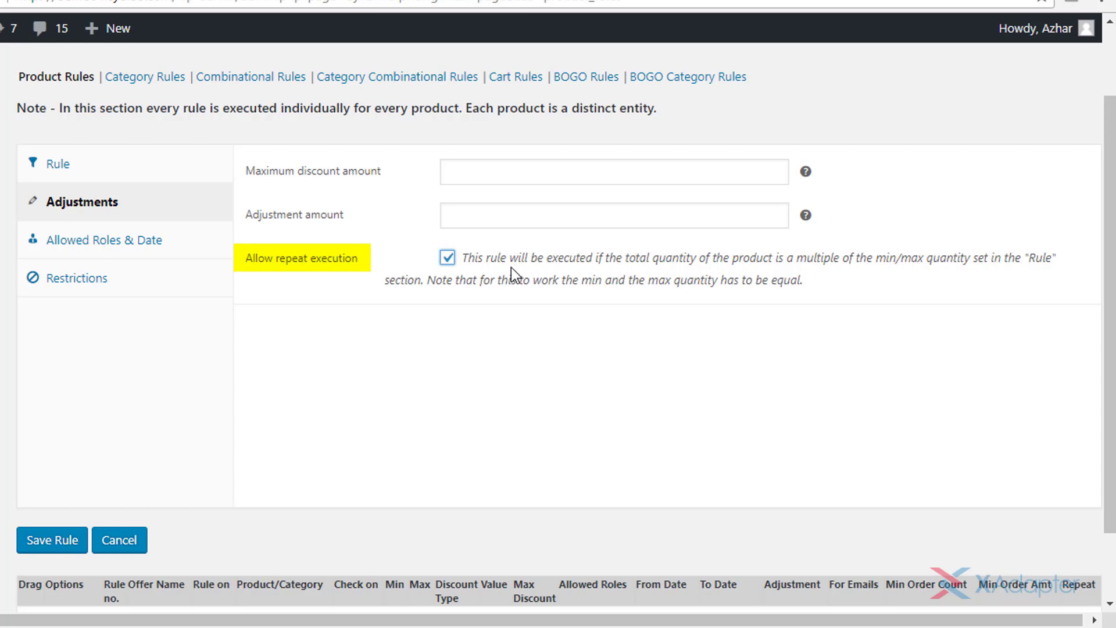
drag(428, 281, 789, 295)
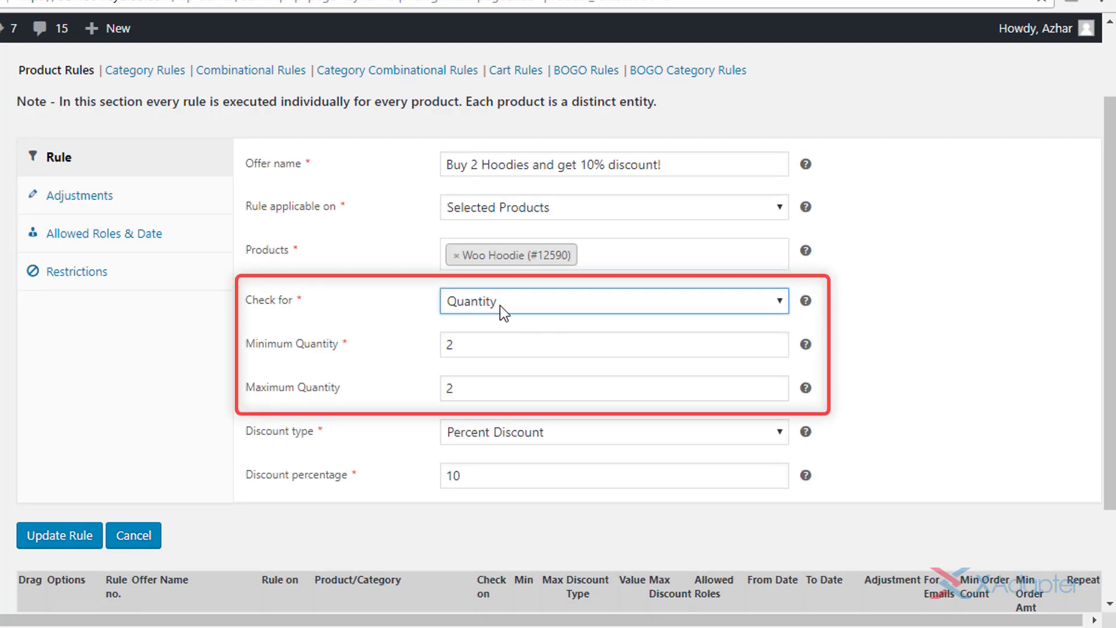
click(506, 344)
click(542, 387)
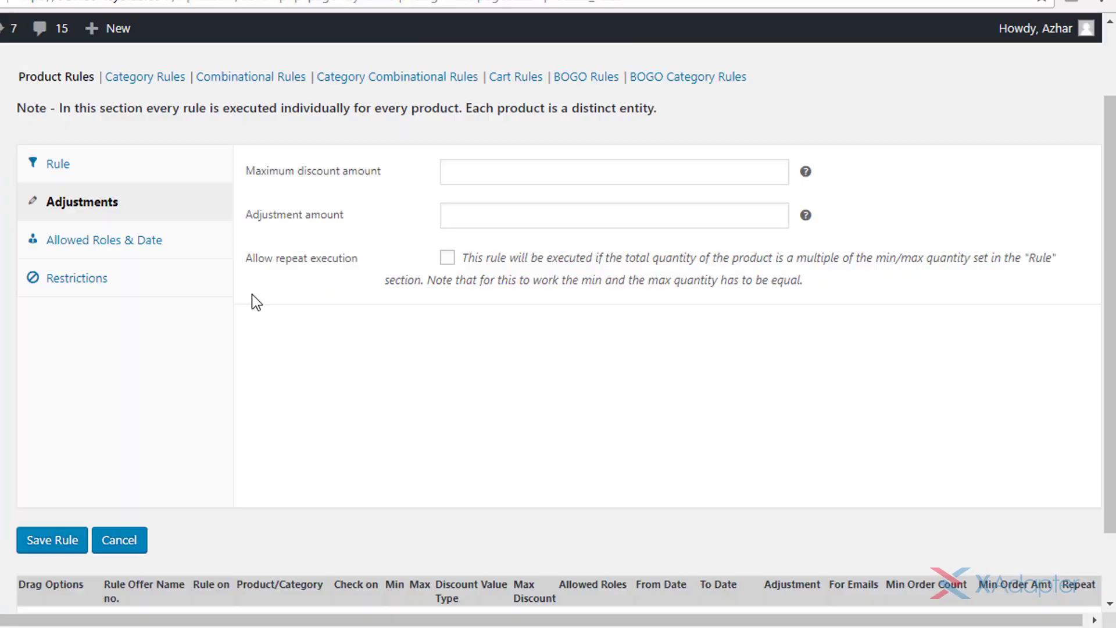
Review the allowed roles and make the rule valid from 25 October 2017 with an expiry date of 31 October 2017.
click(198, 248)
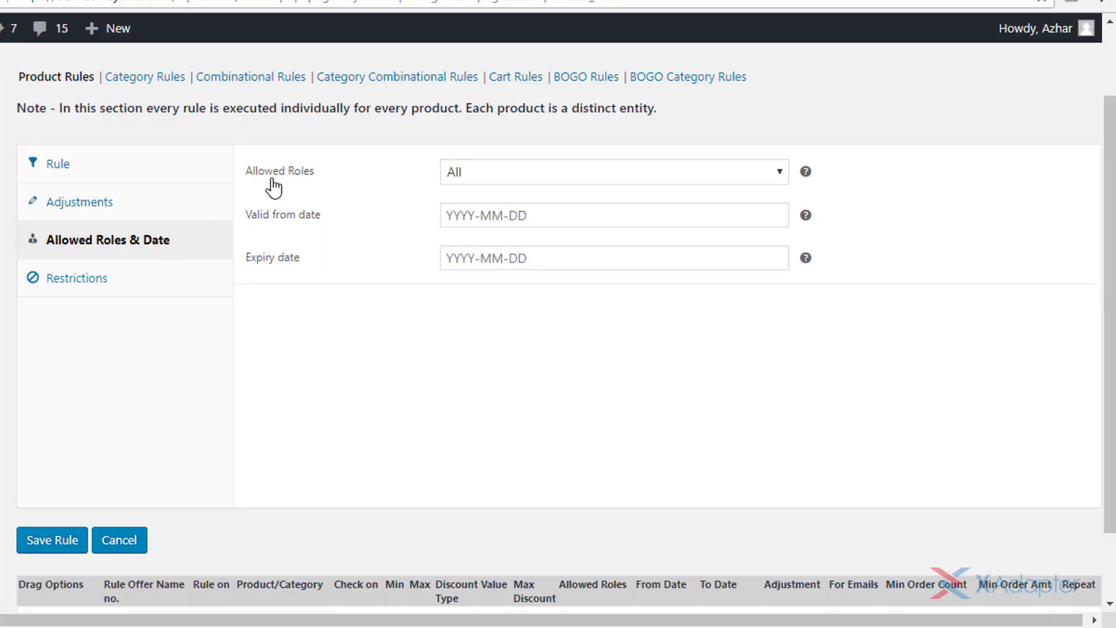
click(677, 177)
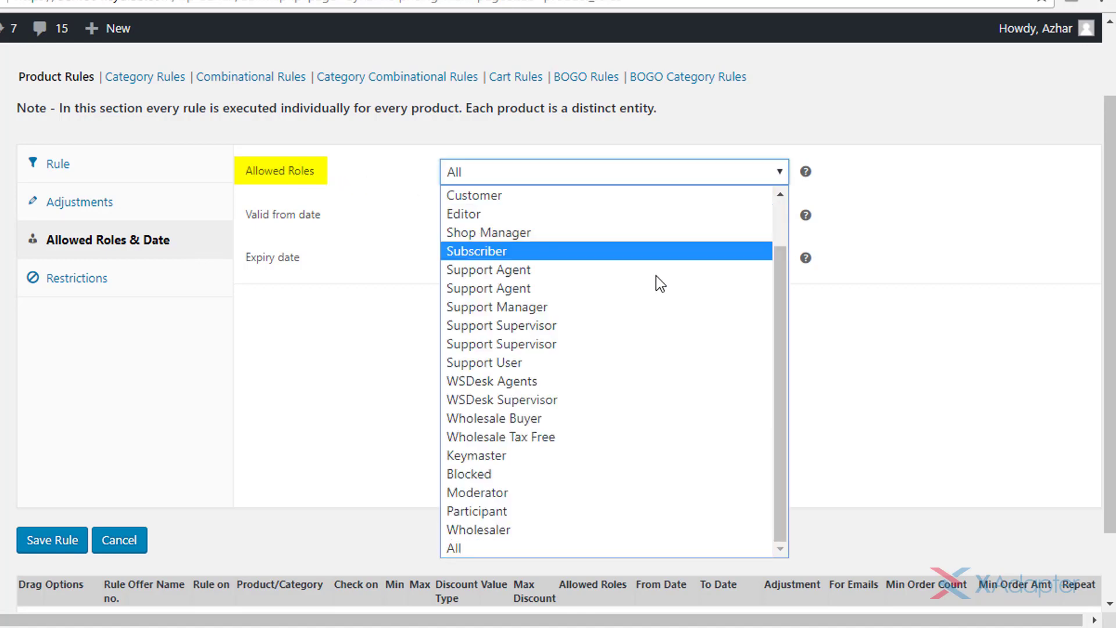
click(637, 178)
click(638, 210)
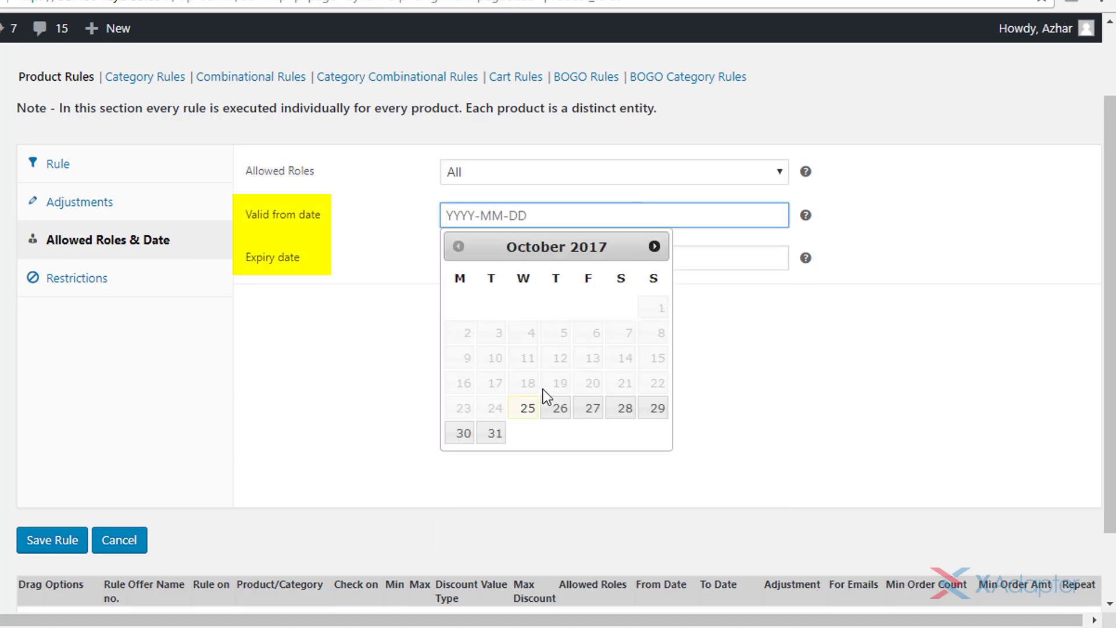
click(526, 409)
click(631, 263)
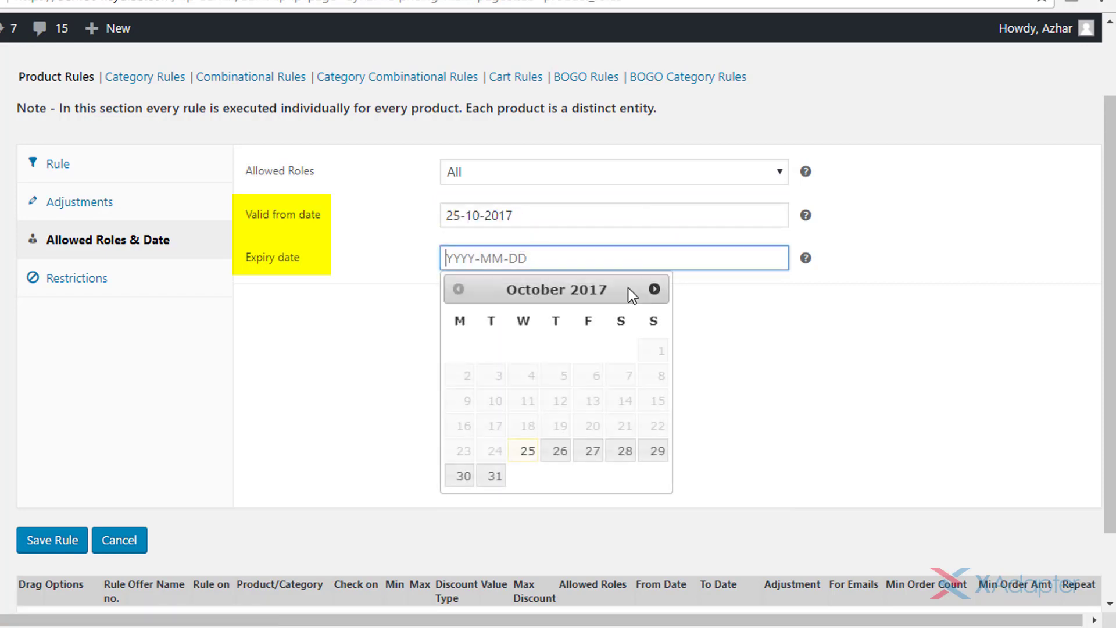
click(497, 474)
Set the minimum number of previous orders to 0 in the rule's restrictions.
click(186, 290)
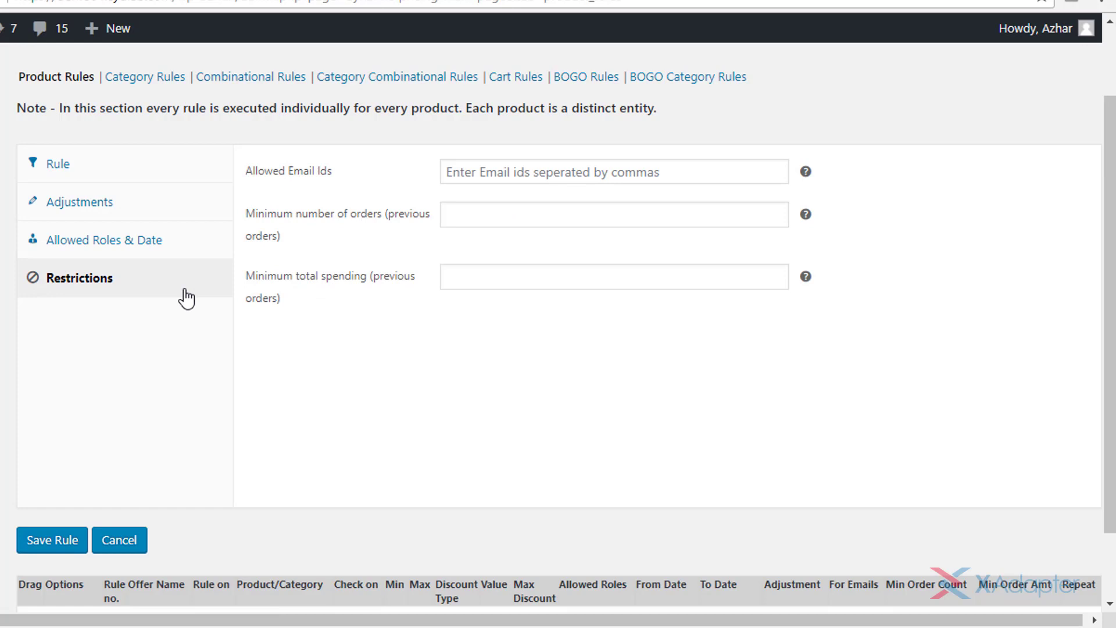
click(676, 175)
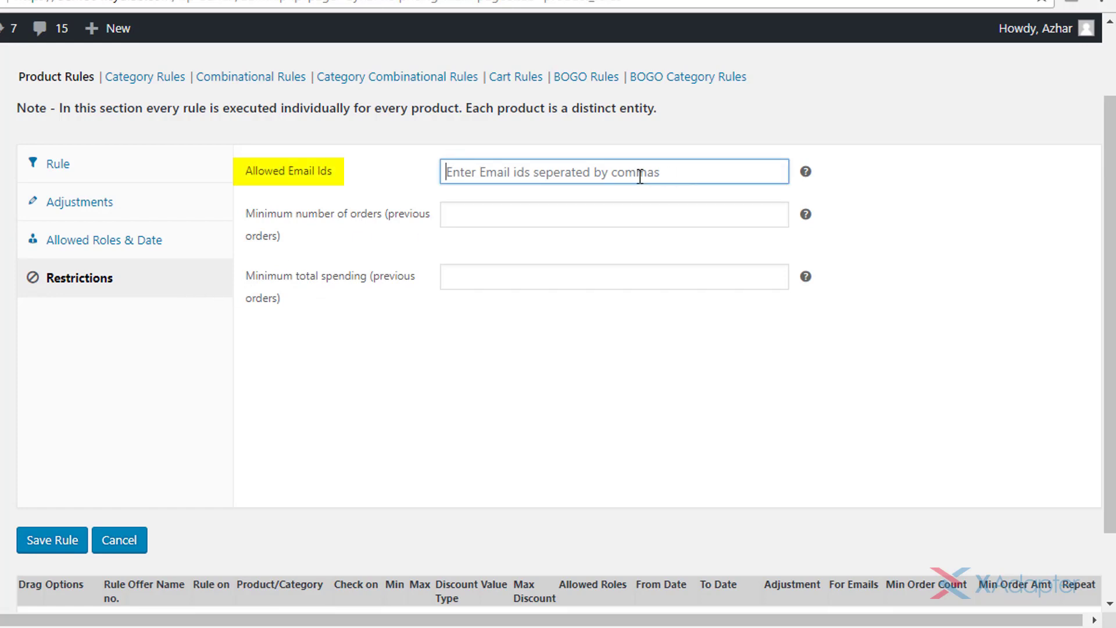
click(682, 221)
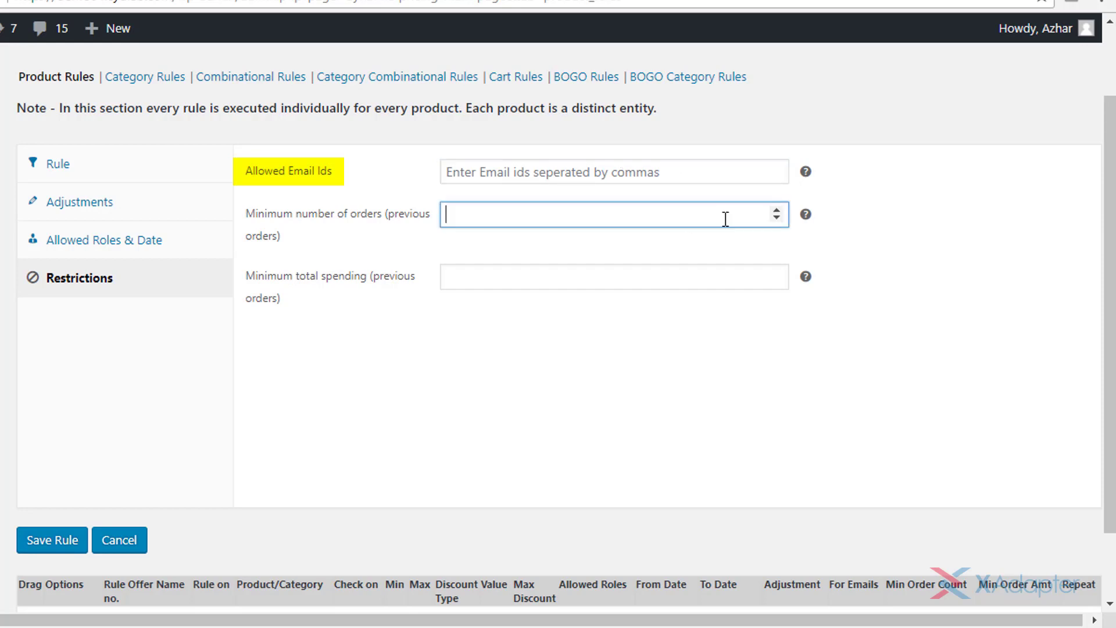
text(2)
click(777, 219)
click(777, 219)
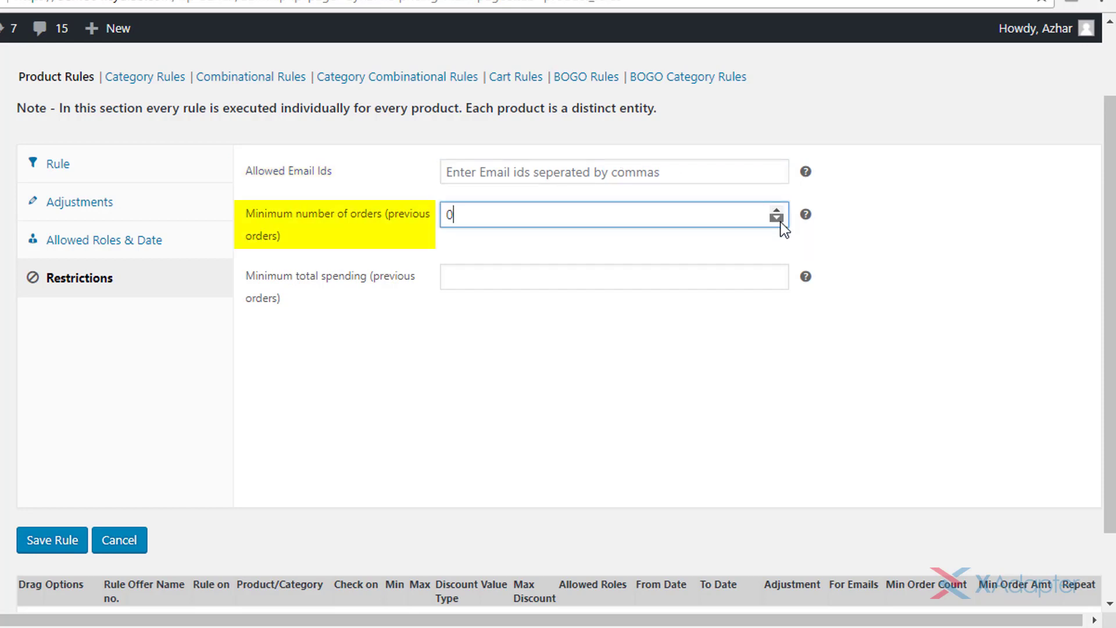
Set the minimum total spending on previous orders to 0 in the rule's restrictions.
click(719, 285)
click(777, 269)
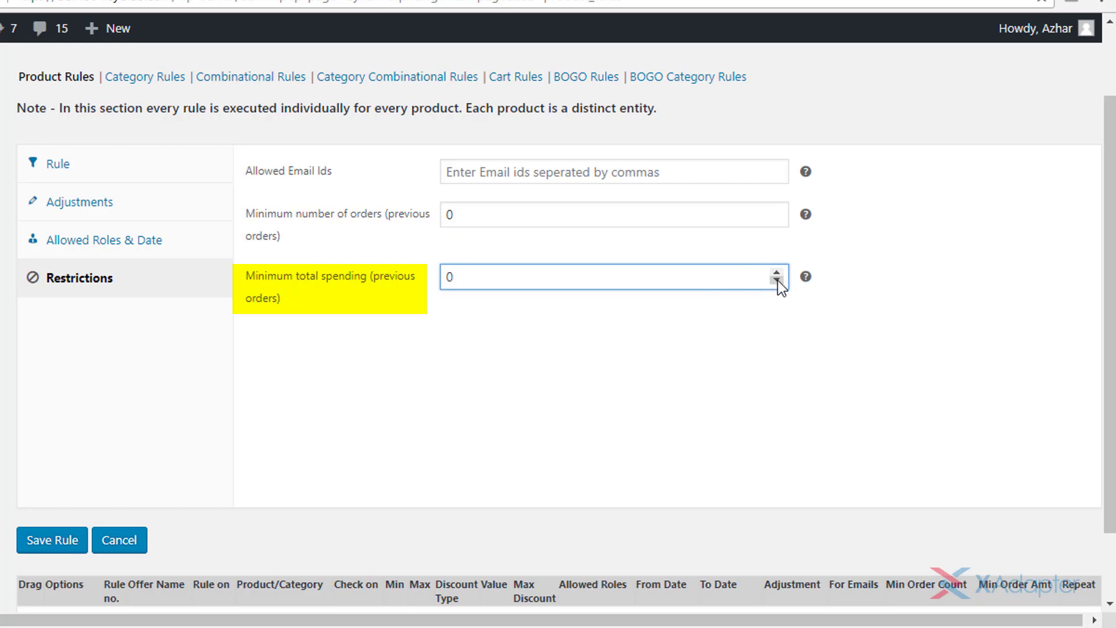
click(564, 224)
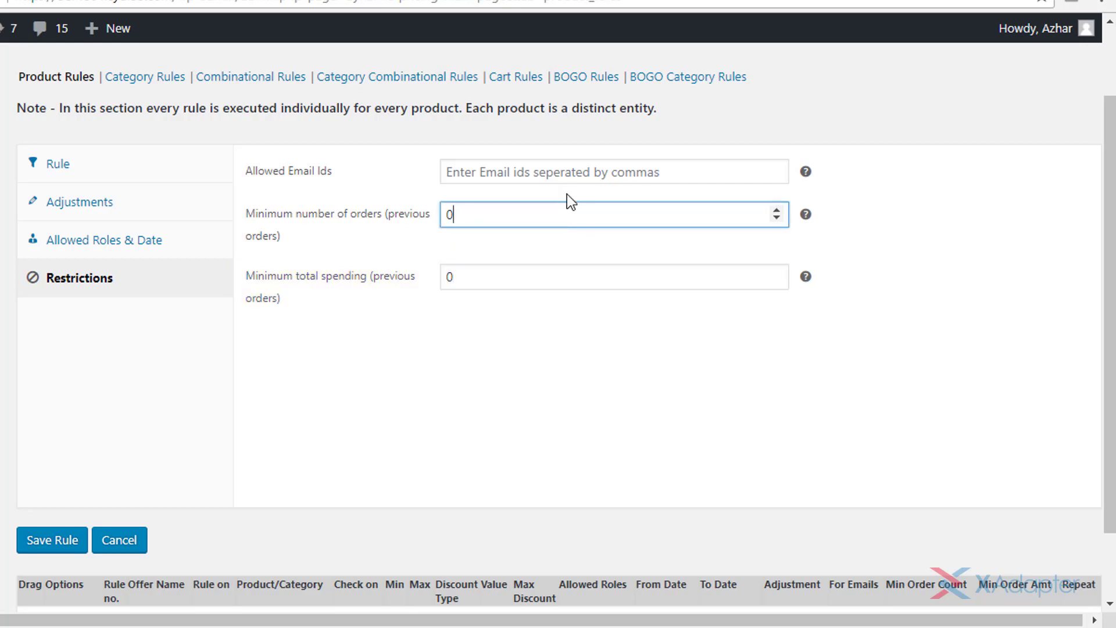
click(571, 181)
click(578, 275)
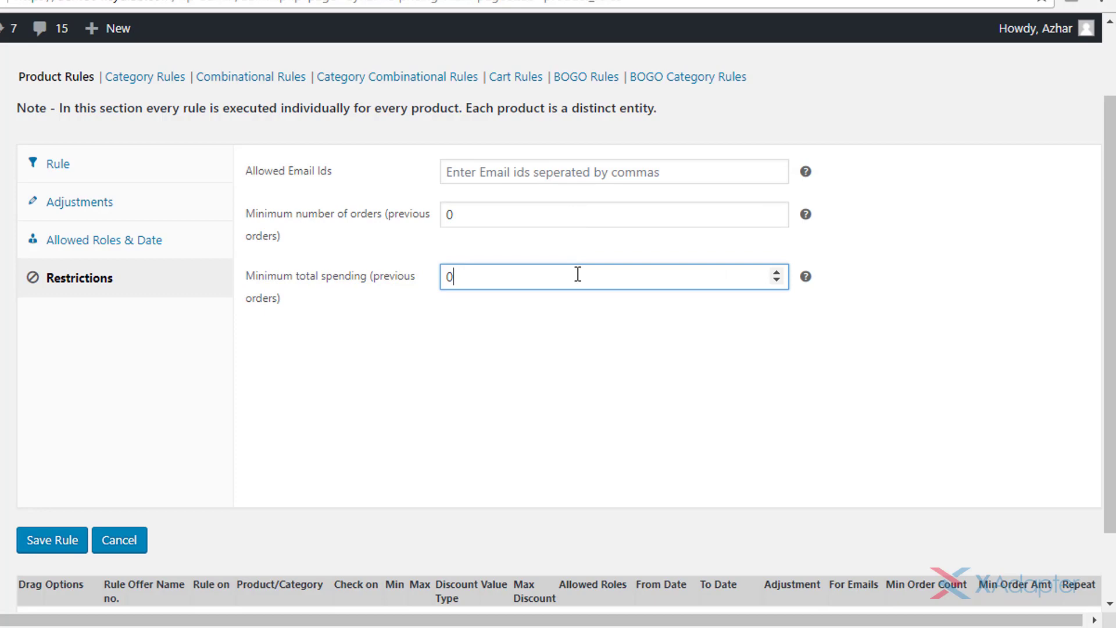
click(498, 323)
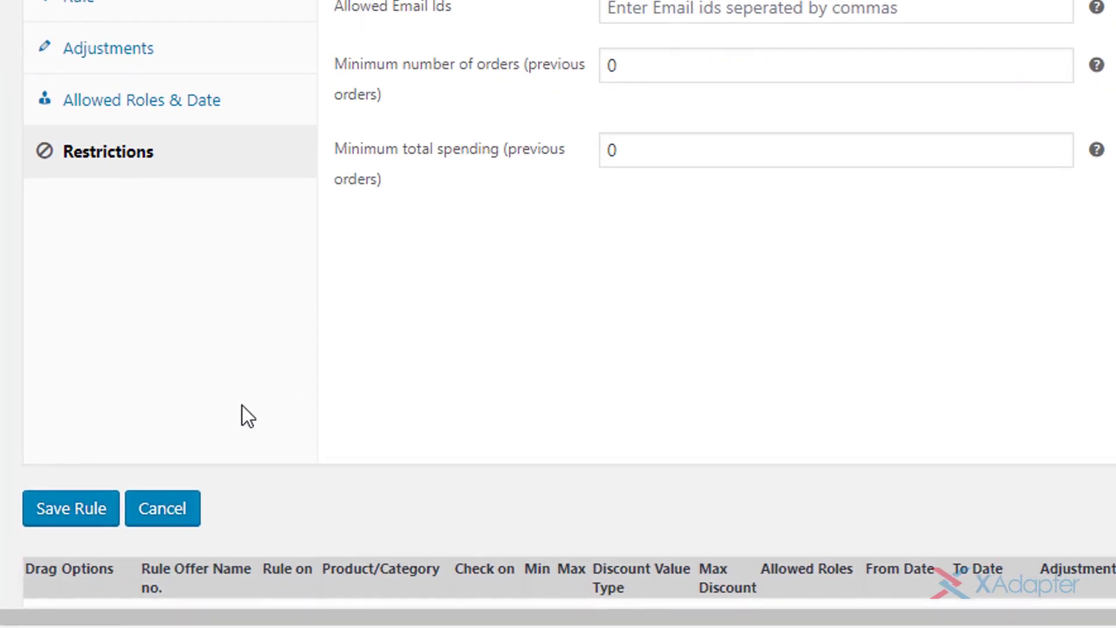
Save the rule and move it below the "50% off, when you buy 5 or more Hoodie" rule in the product rules list.
click(58, 520)
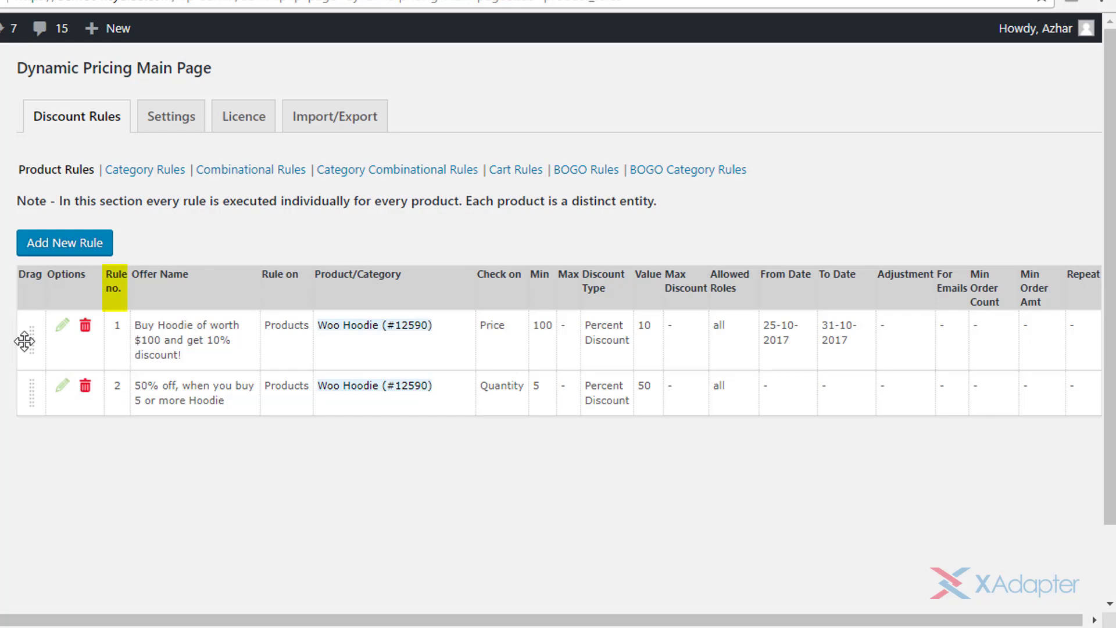
mouse_move(26, 338)
mouse_down()
mouse_move(34, 383)
mouse_move(32, 324)
mouse_up()
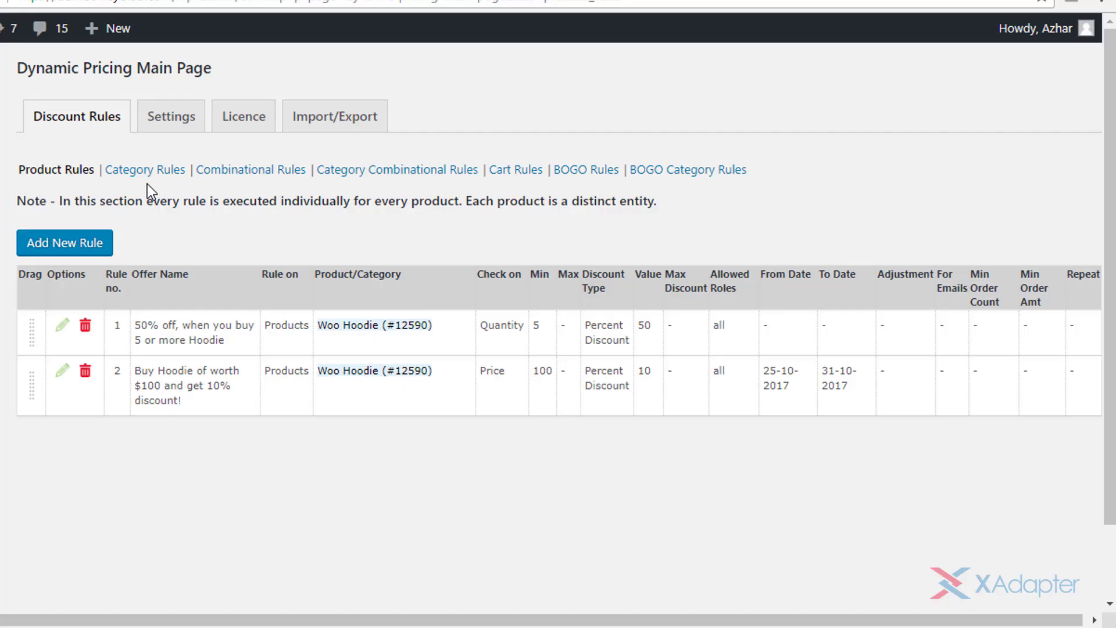
Start a new category rule and examine the product categories it can be applied to.
click(147, 173)
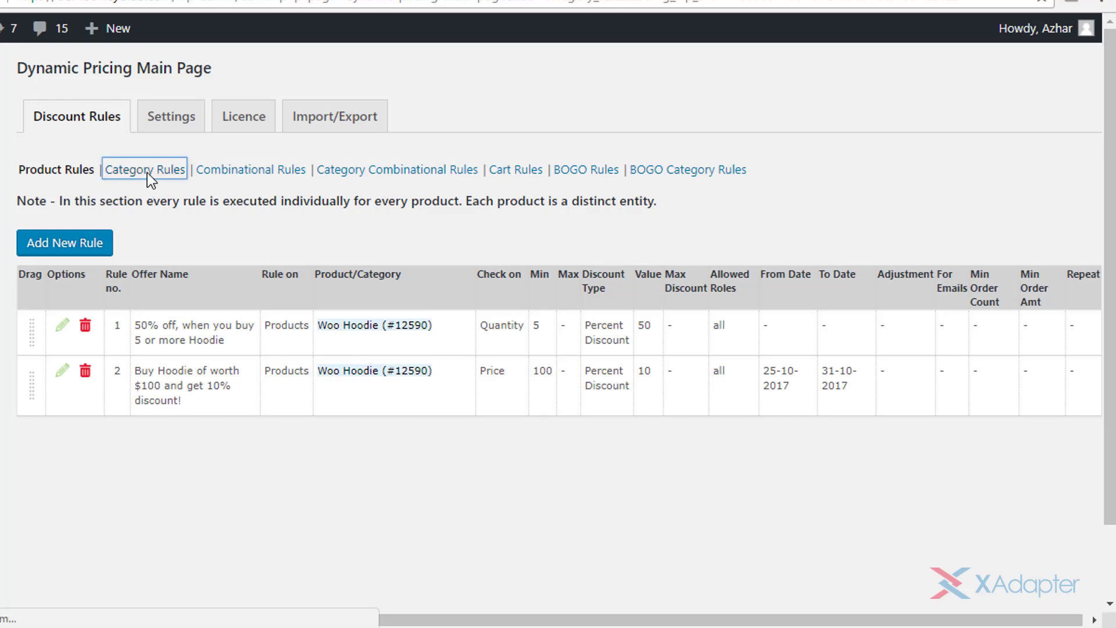
click(75, 224)
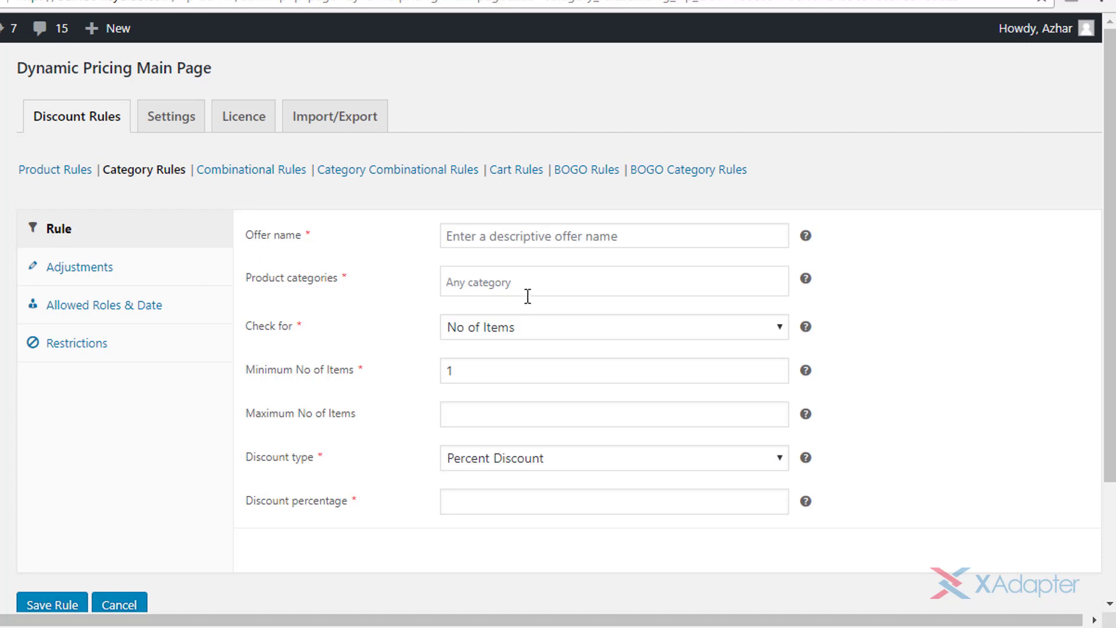
click(589, 284)
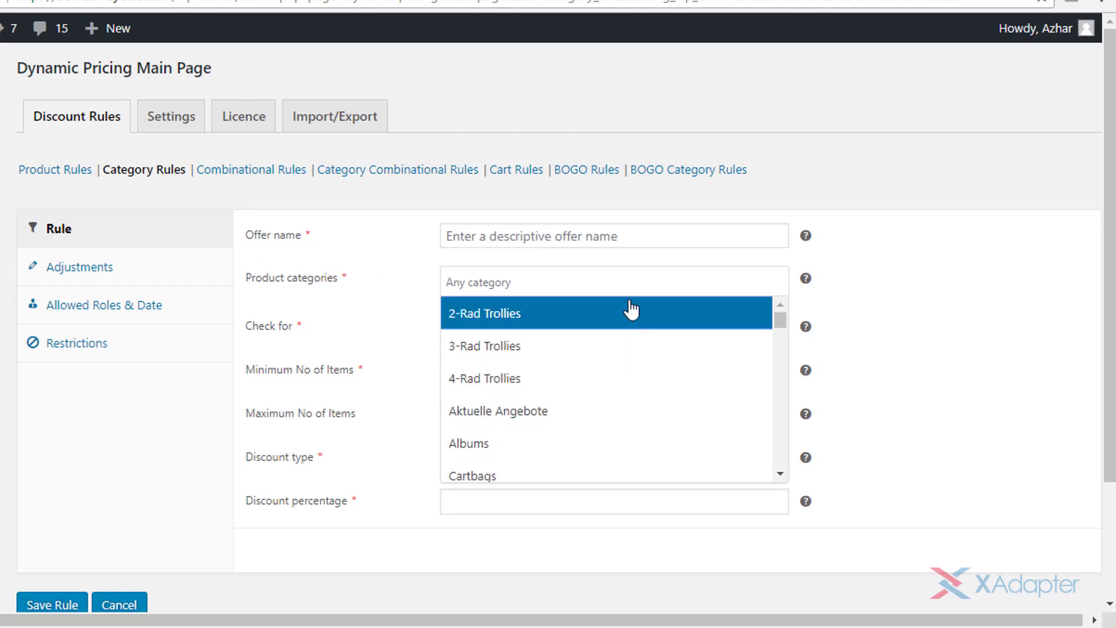
click(631, 283)
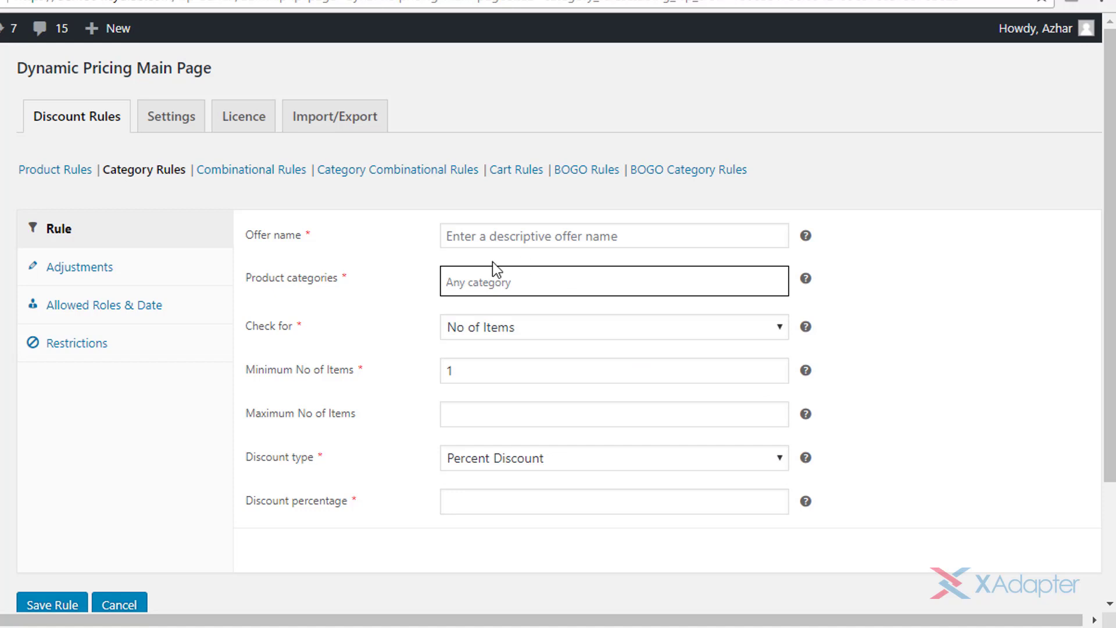
Start a combinational rule with two product rows and name it "Buy Hoodie & T-Shirt, and get discount of $10".
click(259, 181)
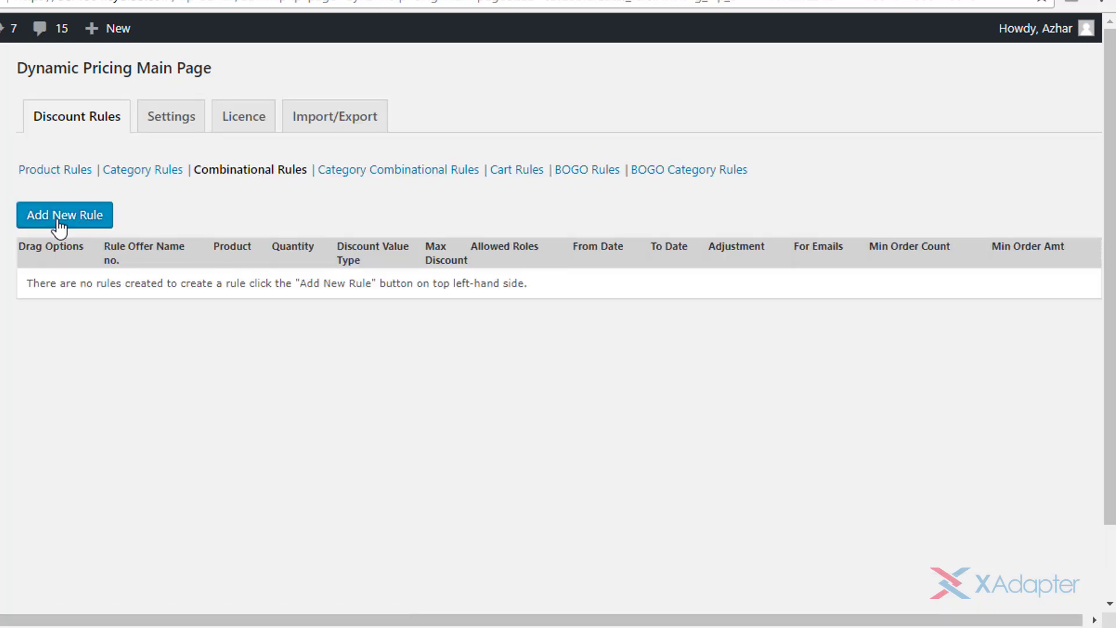
click(60, 222)
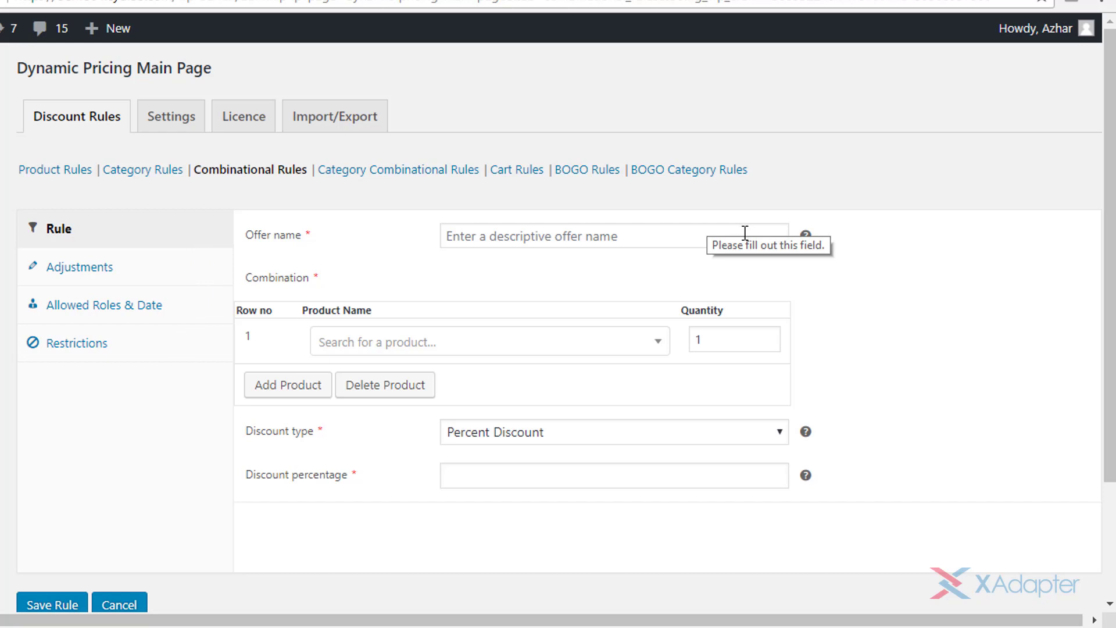
click(268, 387)
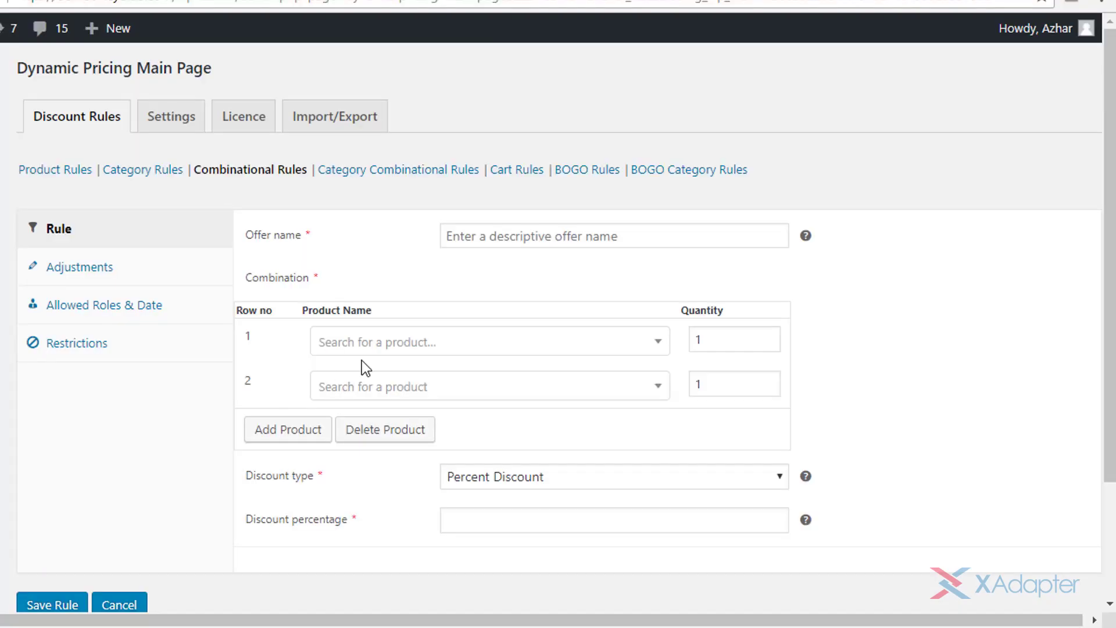
click(668, 232)
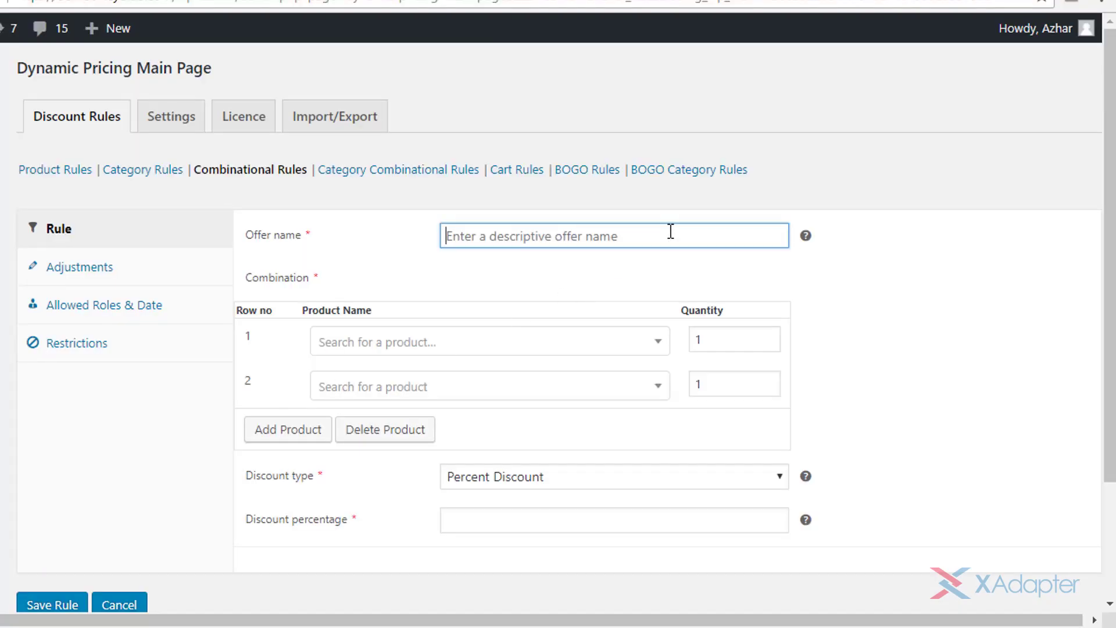
text(Buy Hoodie & T-S)
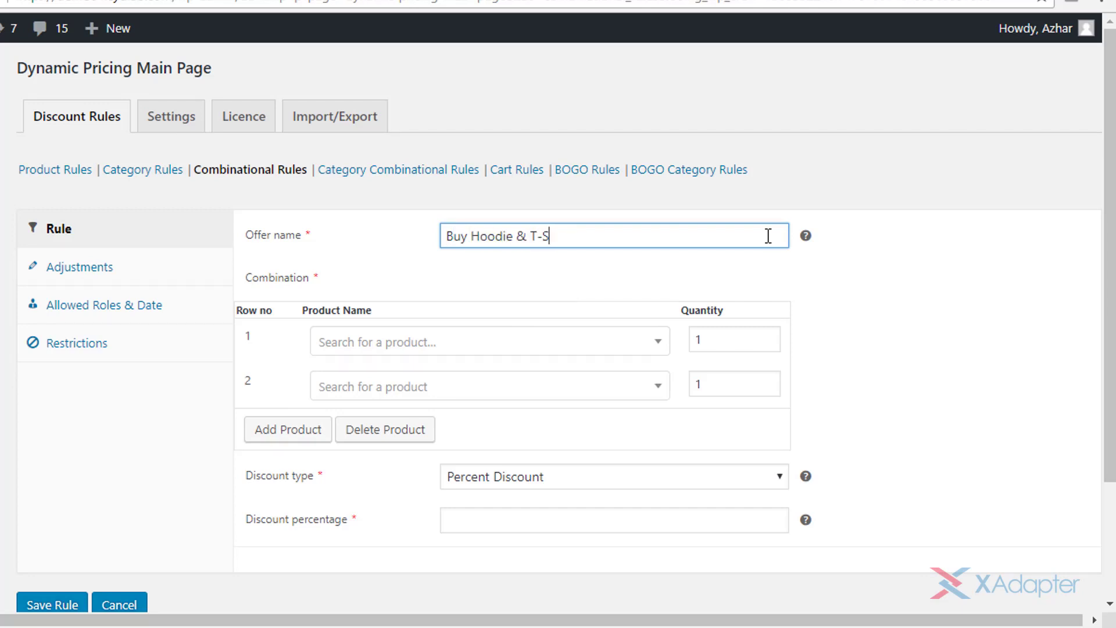
text(hirt, and get discount of $10)
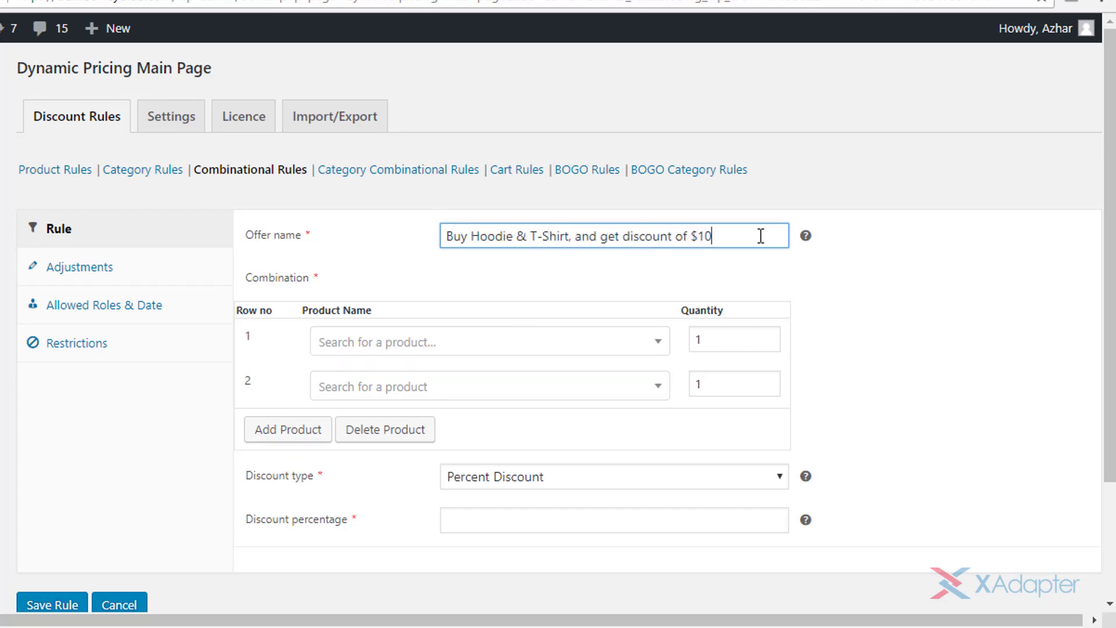
Assign Woo Hoodie (#12590) to the combination's first row and Woo T-Shirt (#12588) to its second row.
click(630, 349)
text(hoodie)
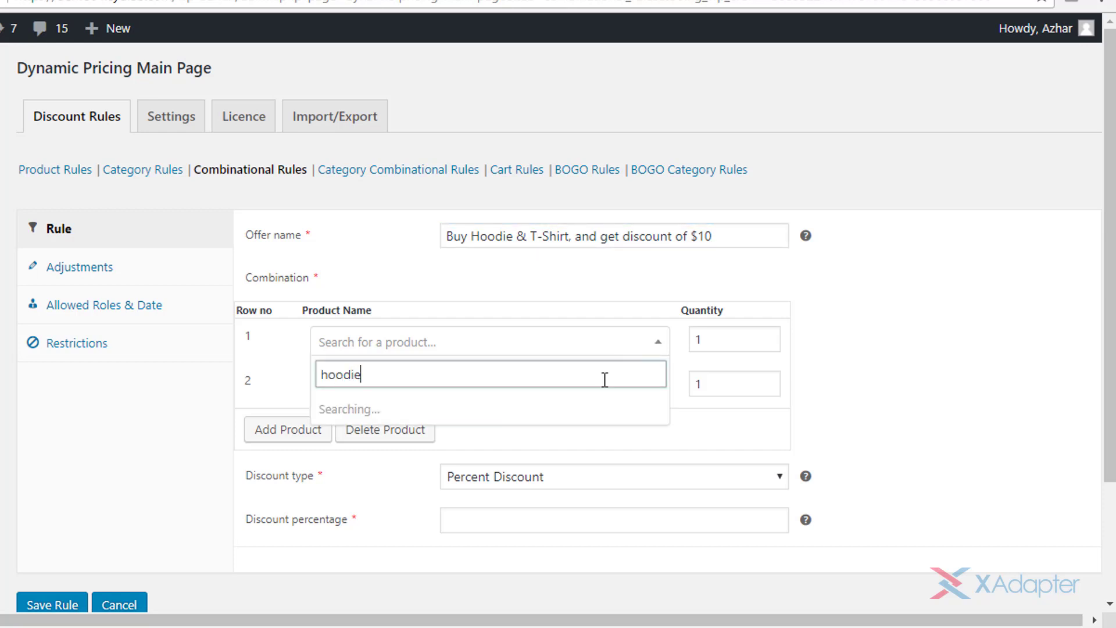
click(582, 408)
click(579, 388)
text(t-shirt)
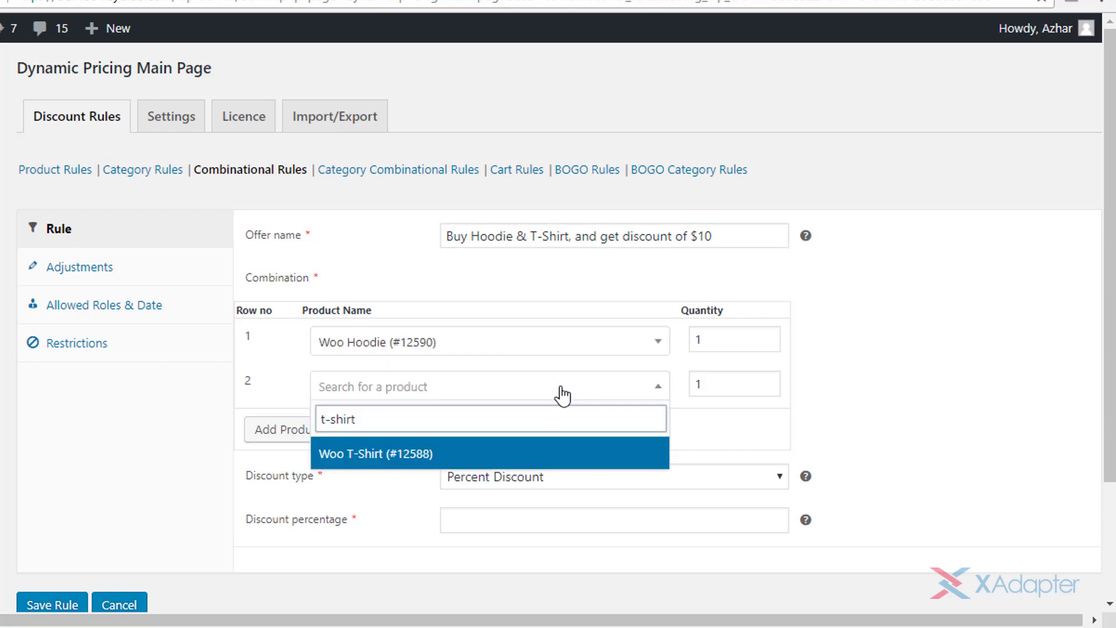
key(Return)
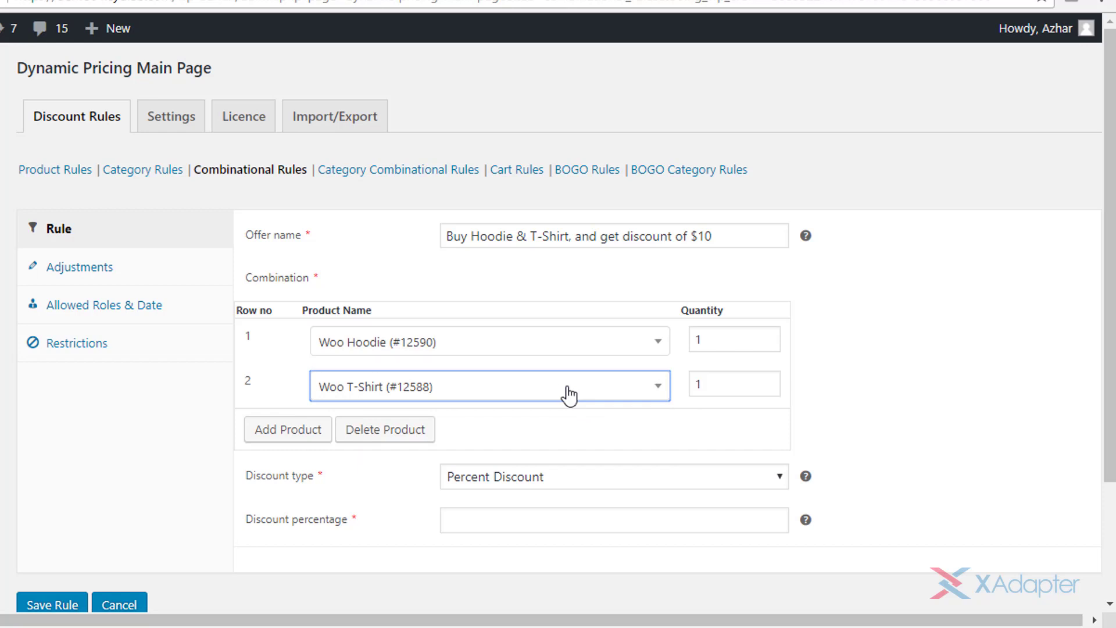
Try higher quantities for both products in the combination, setting each back to 1.
click(770, 335)
click(770, 341)
click(773, 382)
click(770, 387)
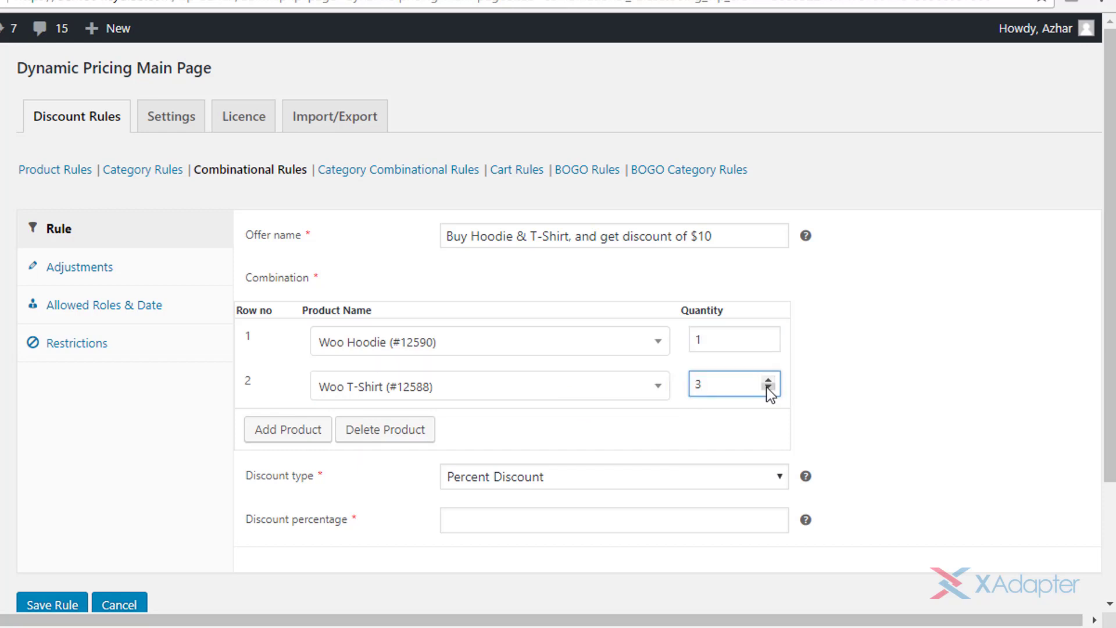
click(823, 437)
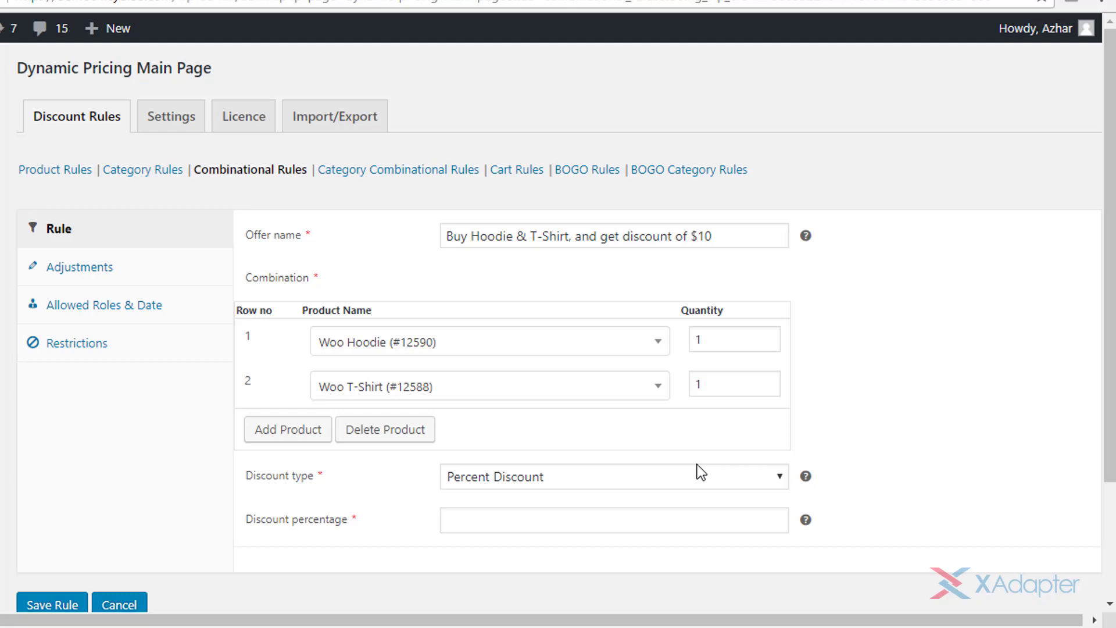
Set the combinational rule's discount type to Flat Discount with an amount of 10.
click(725, 474)
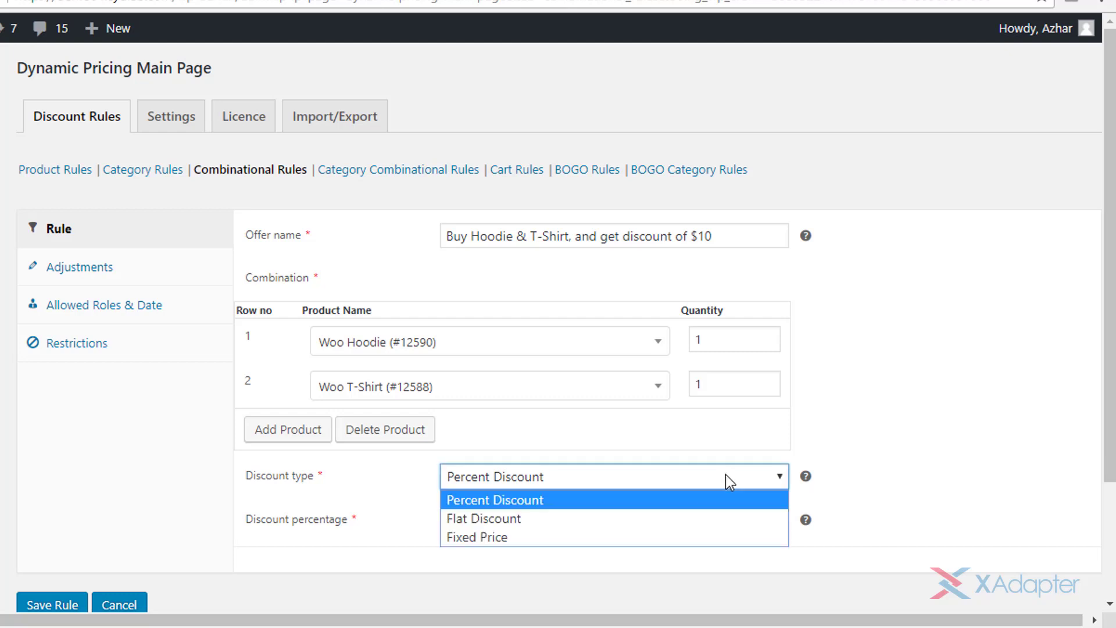
click(694, 522)
click(694, 522)
text(10)
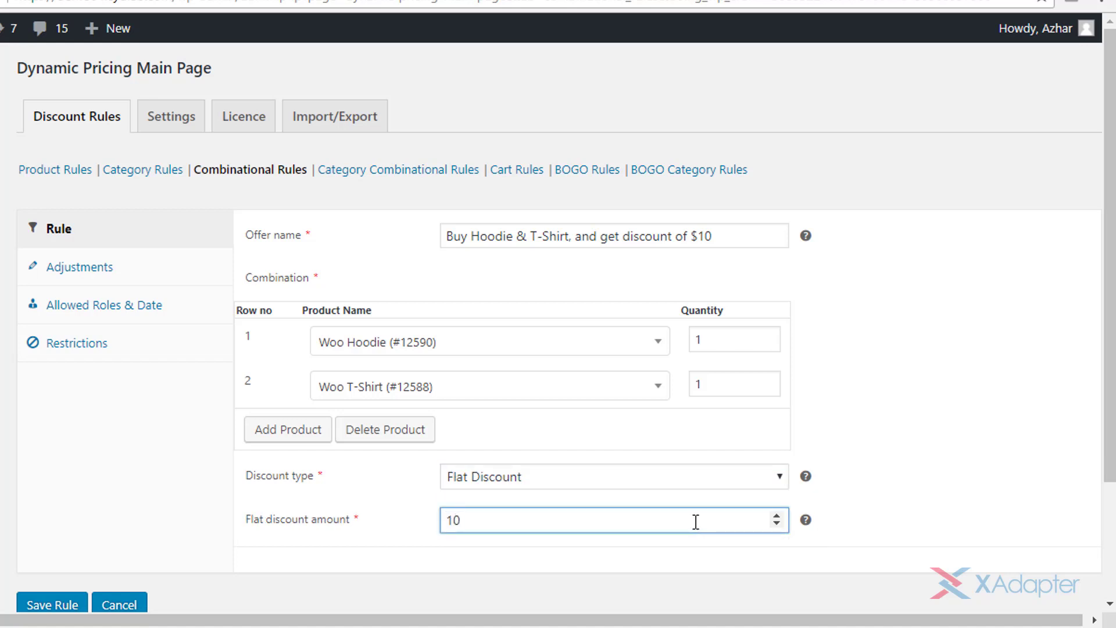
Restrict the combinational discount to Woo T-Shirt (#12588) only and save the rule.
click(199, 350)
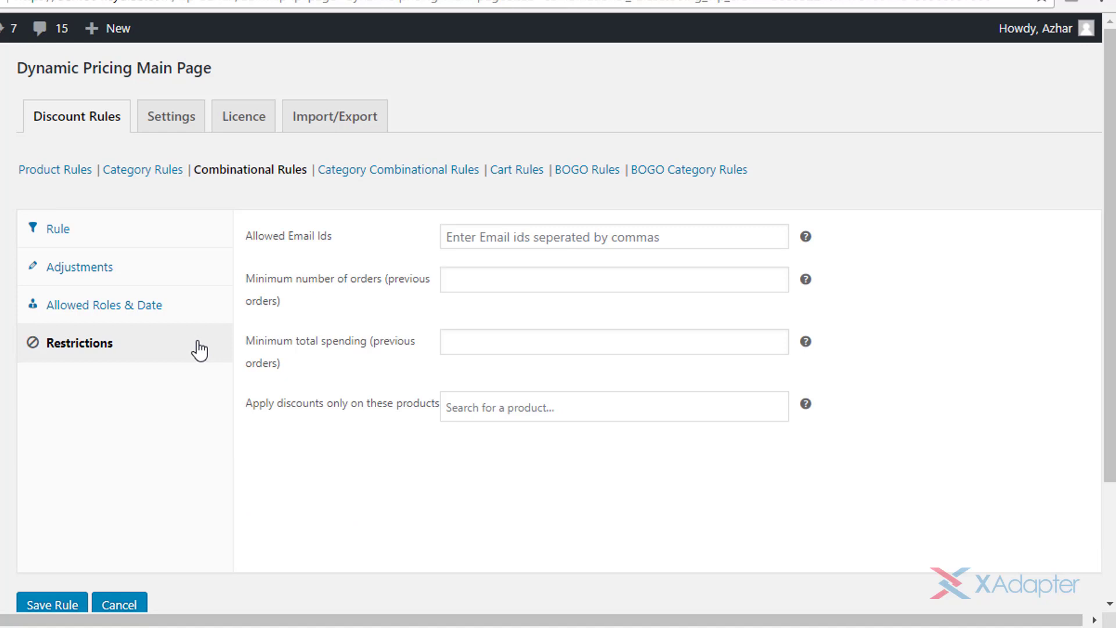
click(679, 414)
text(t-shirt)
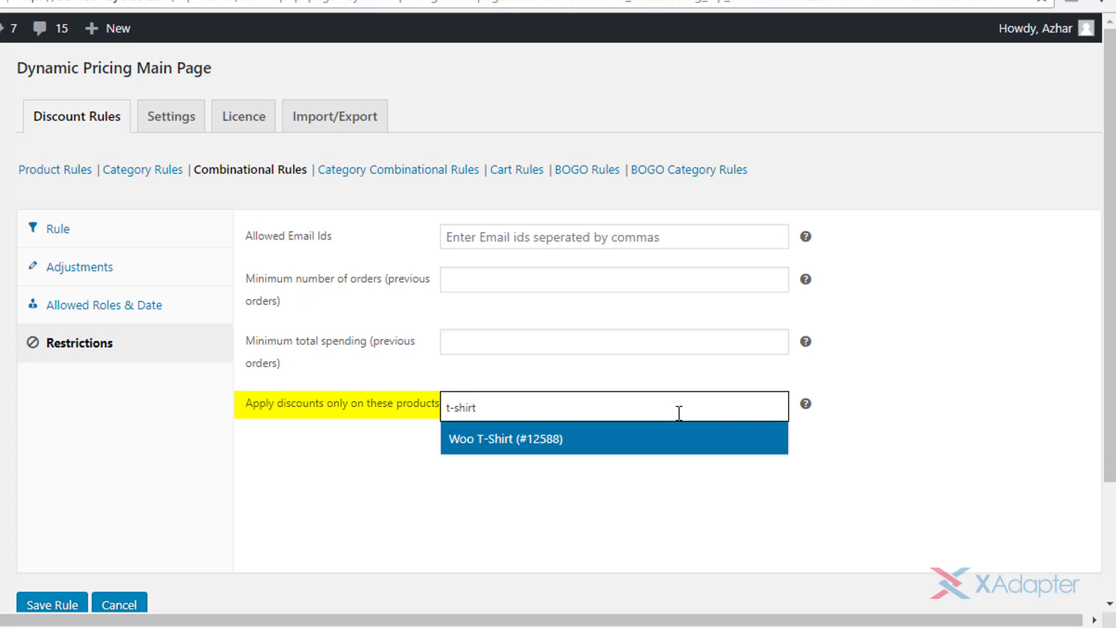
click(691, 453)
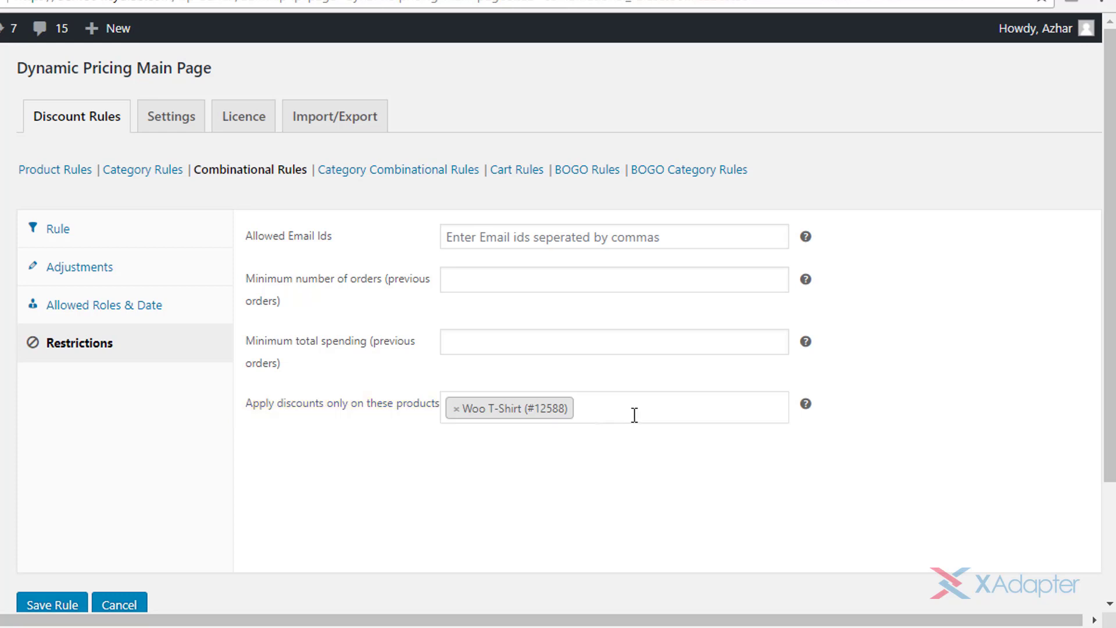
scroll(627, 431, down, 3)
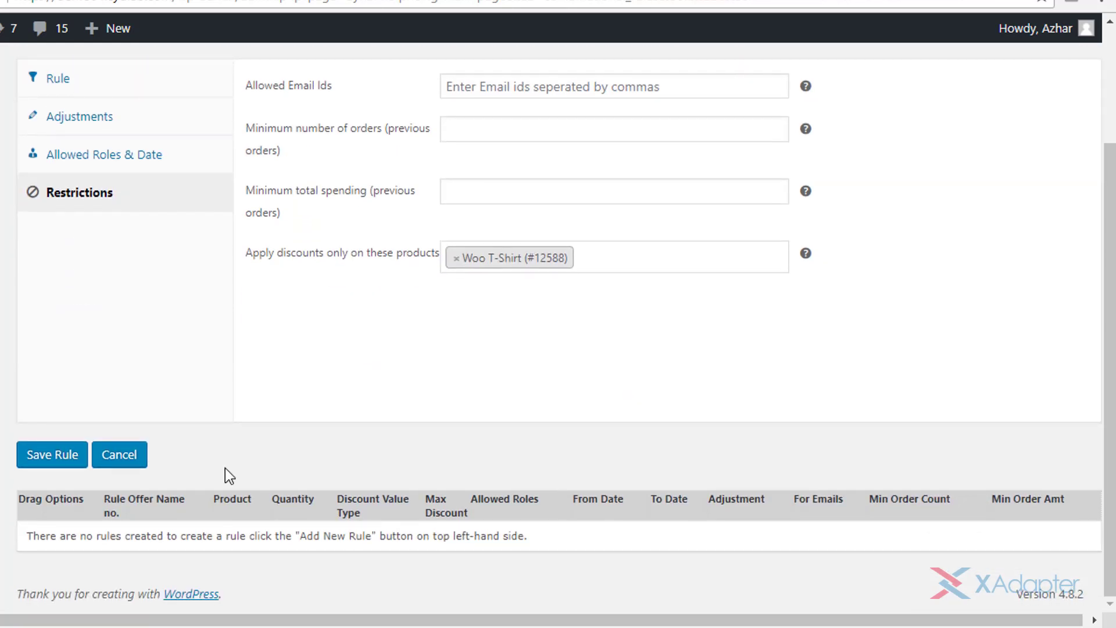
click(36, 464)
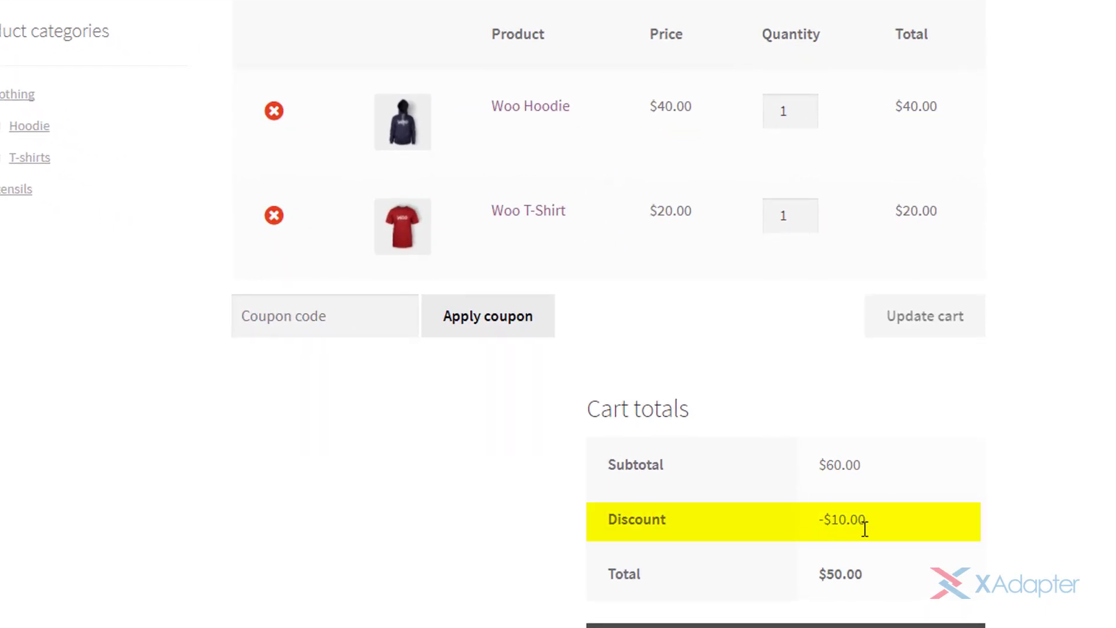
Switch to the storefront cart and remove the Woo T-Shirt from it.
click(278, 219)
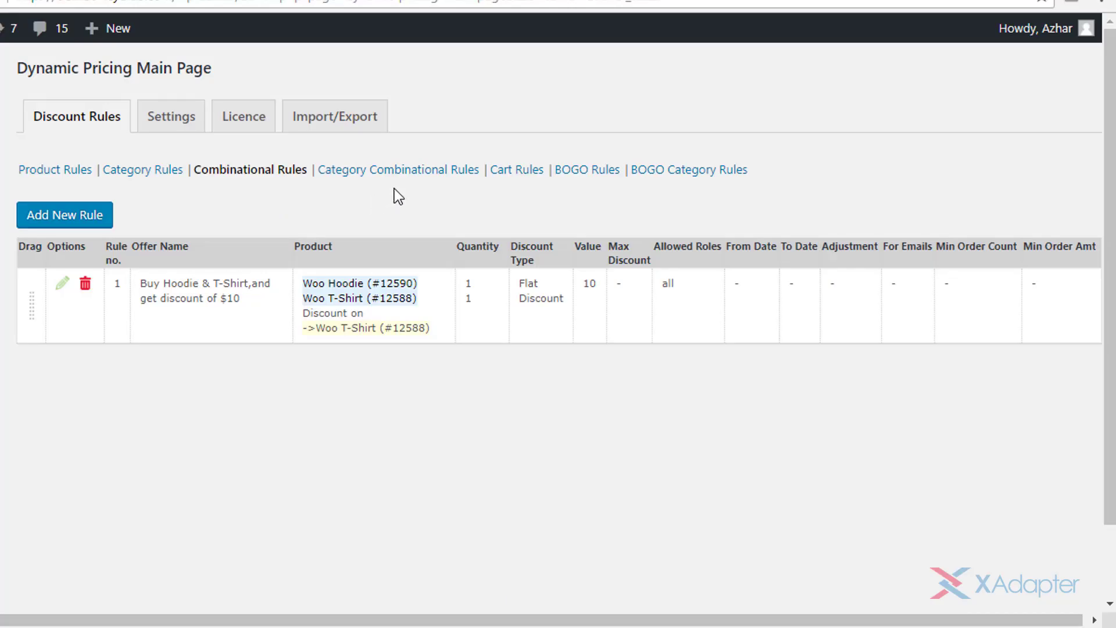
Start a new category combinational rule and examine its category, quantity and discount settings.
click(403, 177)
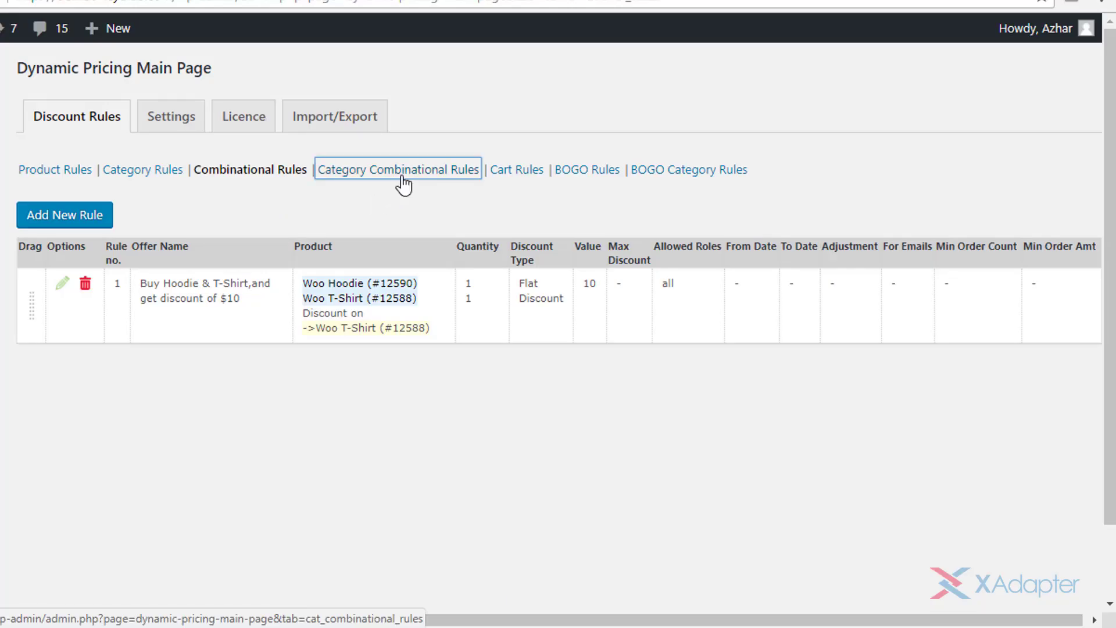
click(65, 216)
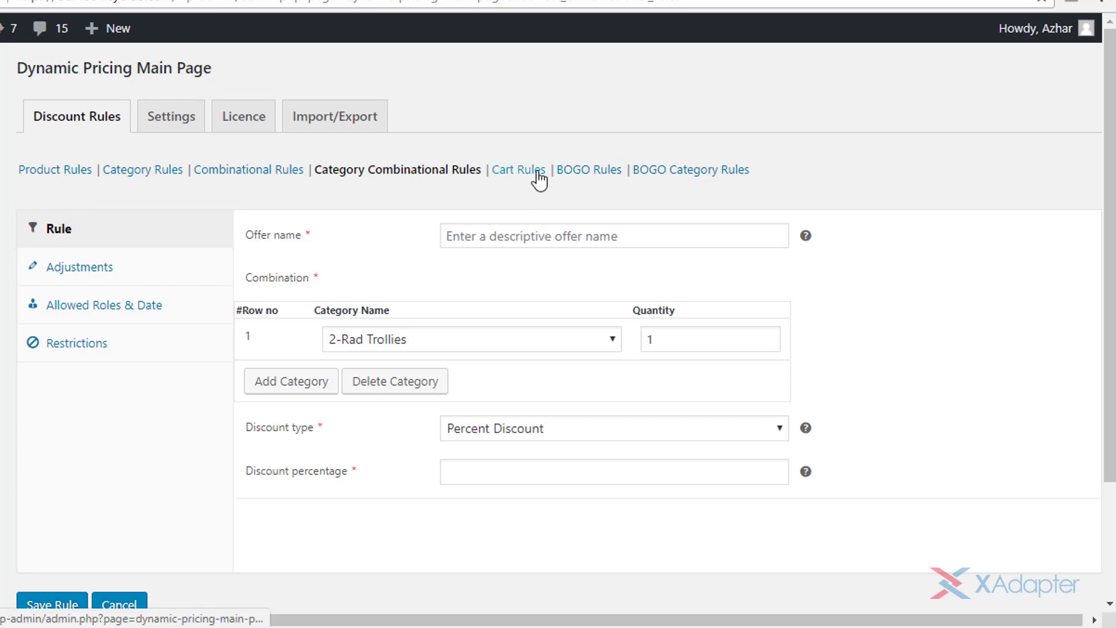
Start a new cart rule and name it "Shop for $100 & get 10% discount (Max discount $15)".
click(519, 182)
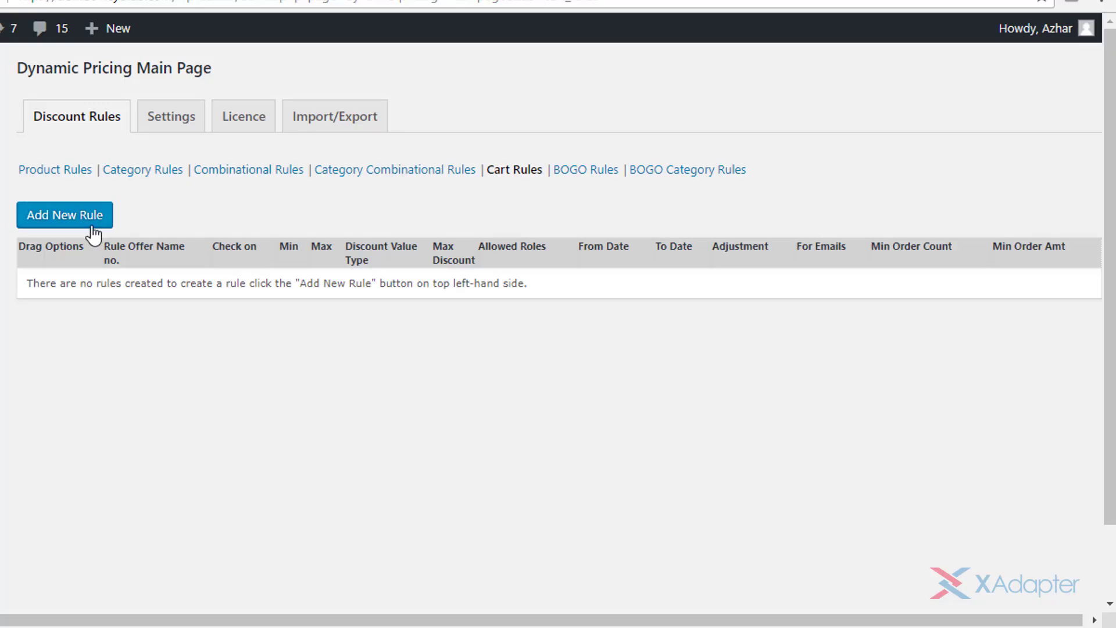
click(88, 224)
click(700, 239)
text(Shop )
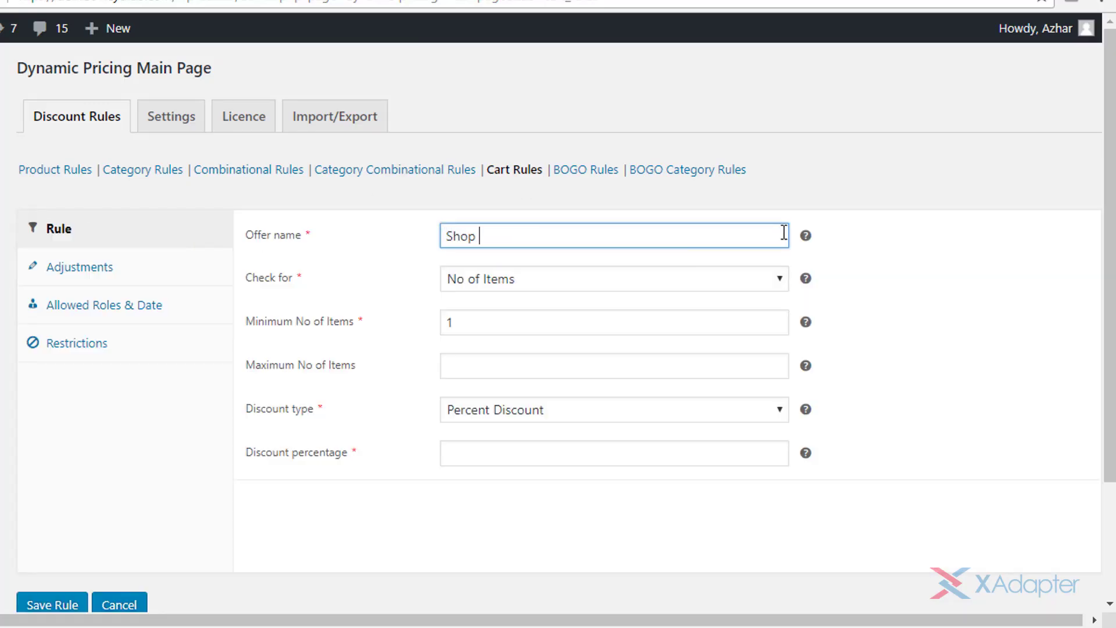
text(for $100 & get 10% discoun)
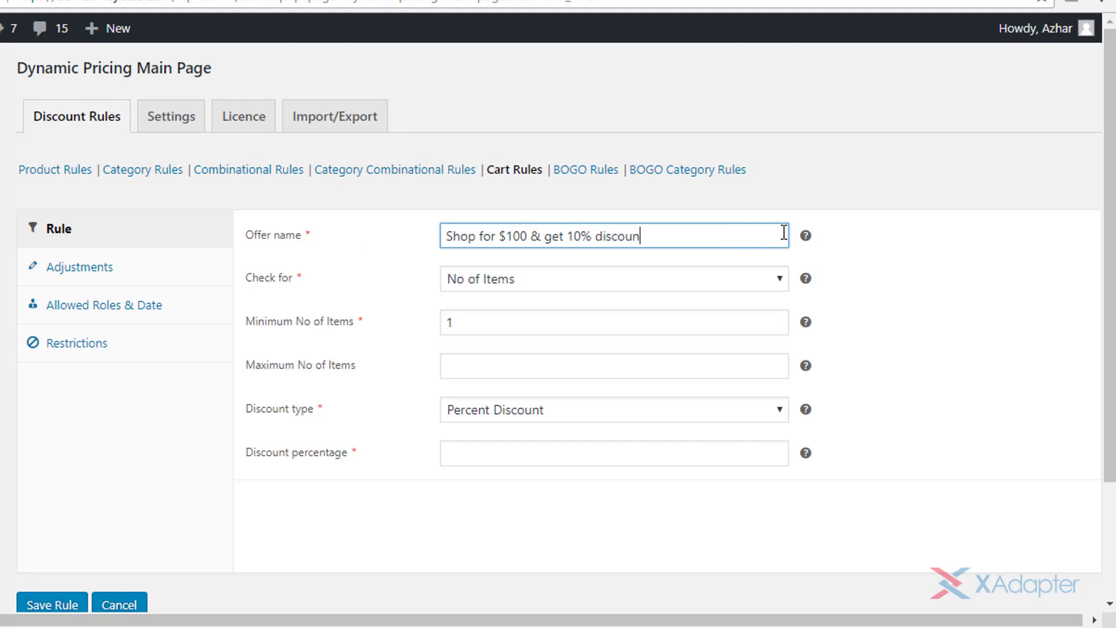
text(t (Max discount $15))
Make the cart rule check for Price with a minimum price of 100 and a percent discount of 10.
click(781, 278)
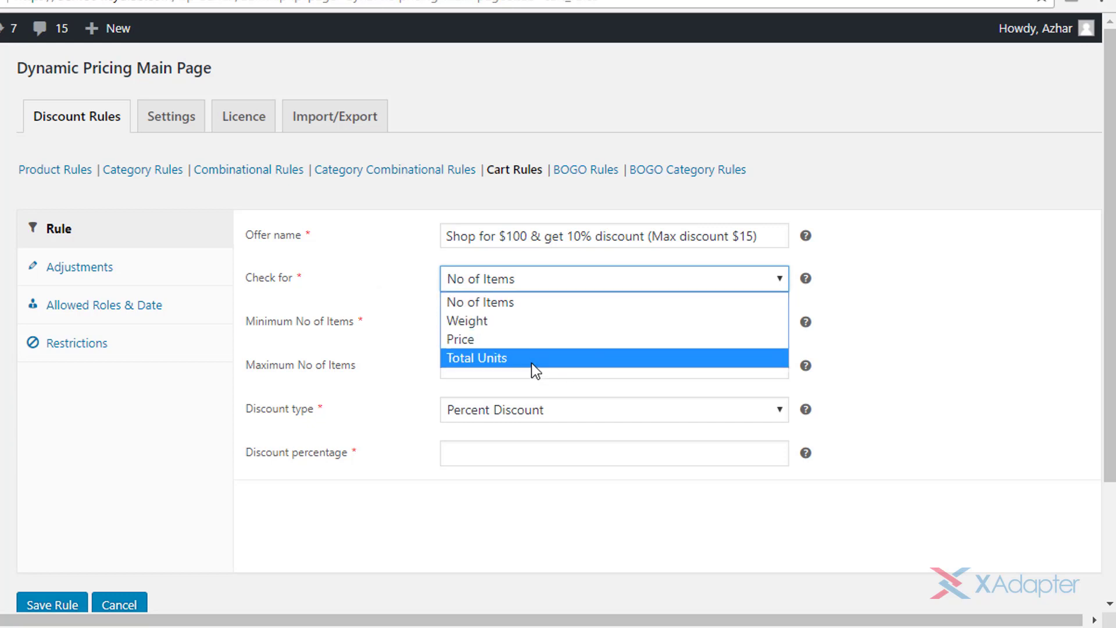
click(536, 339)
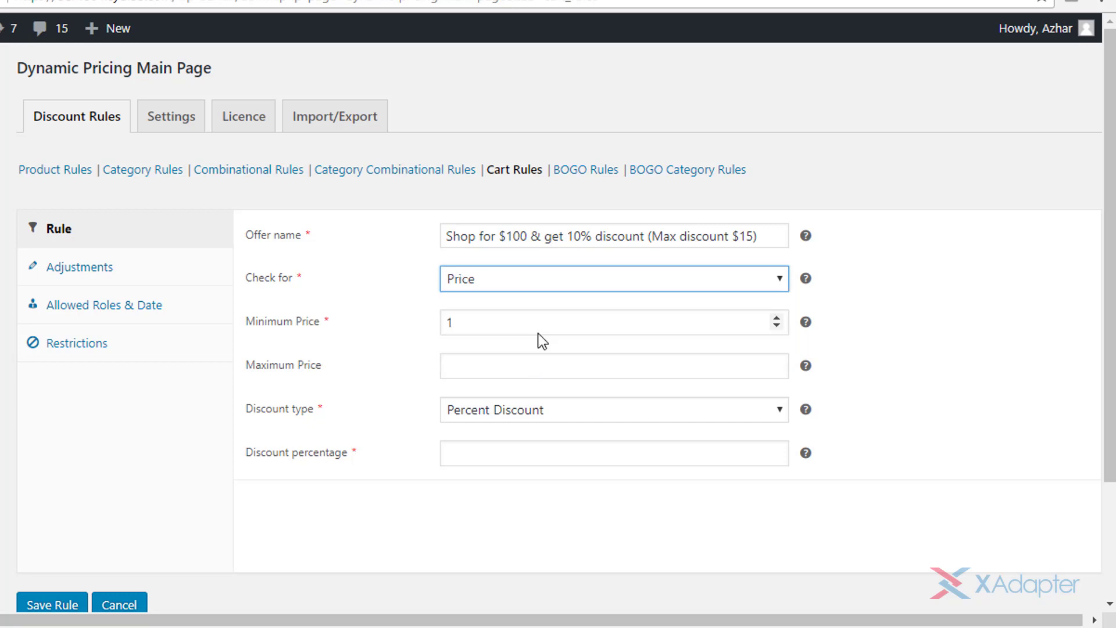
click(544, 326)
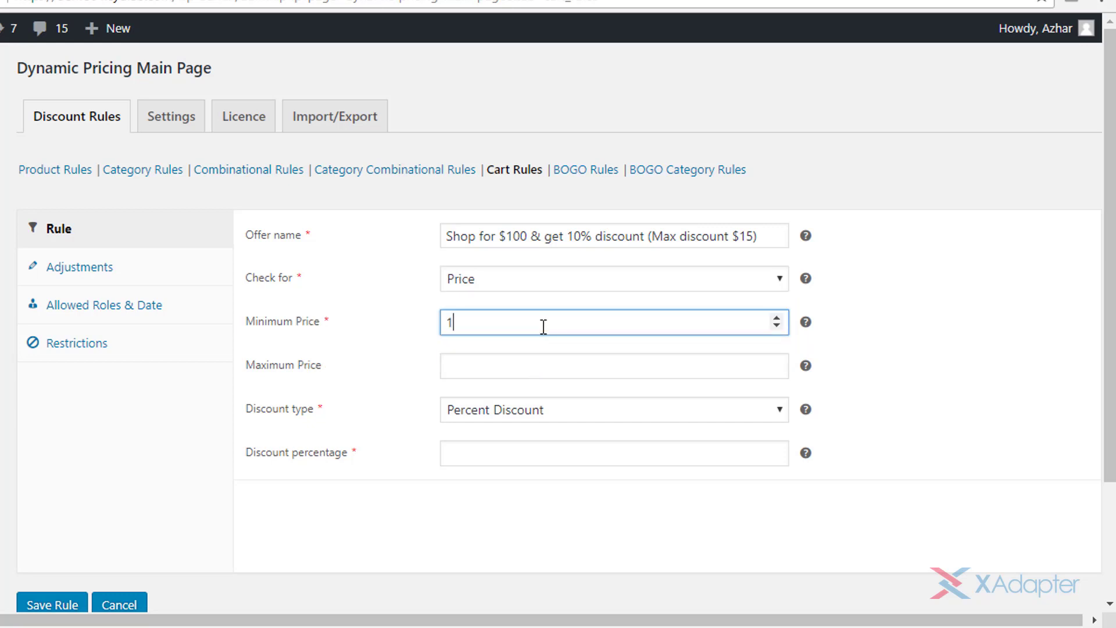
text(00)
click(663, 402)
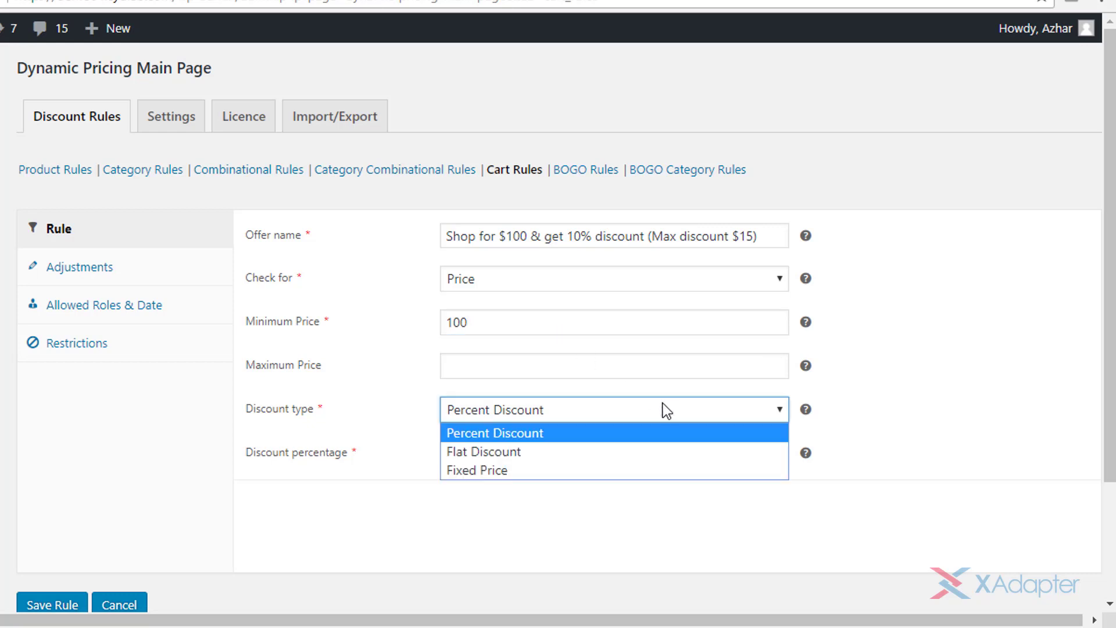
click(649, 430)
click(628, 452)
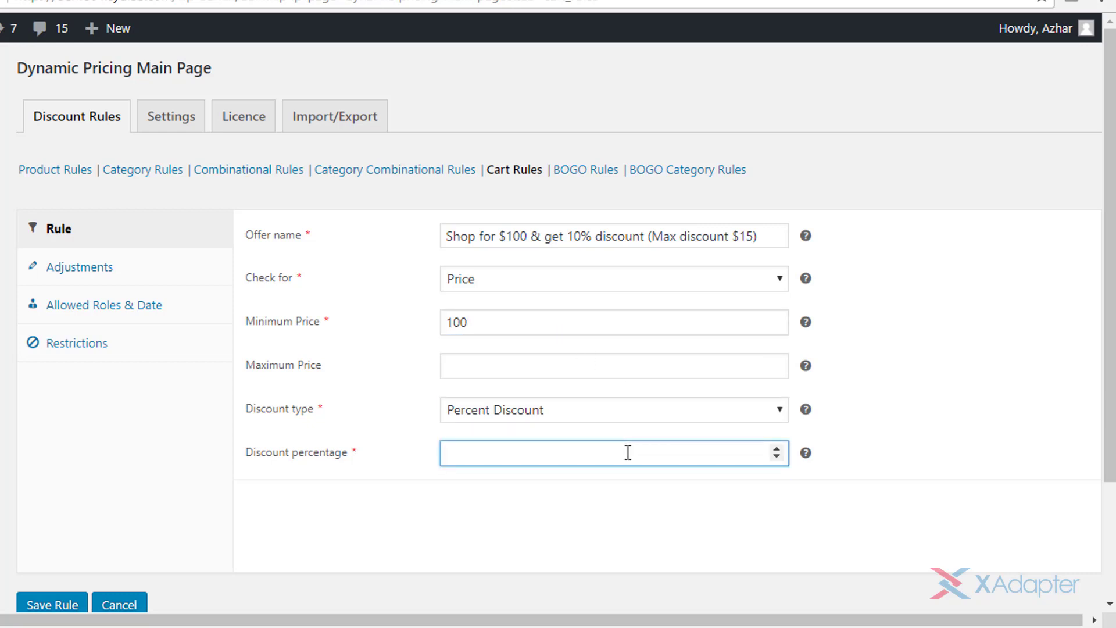
text(10)
Set the cart rule's maximum discount amount to 15 and save the rule.
click(195, 281)
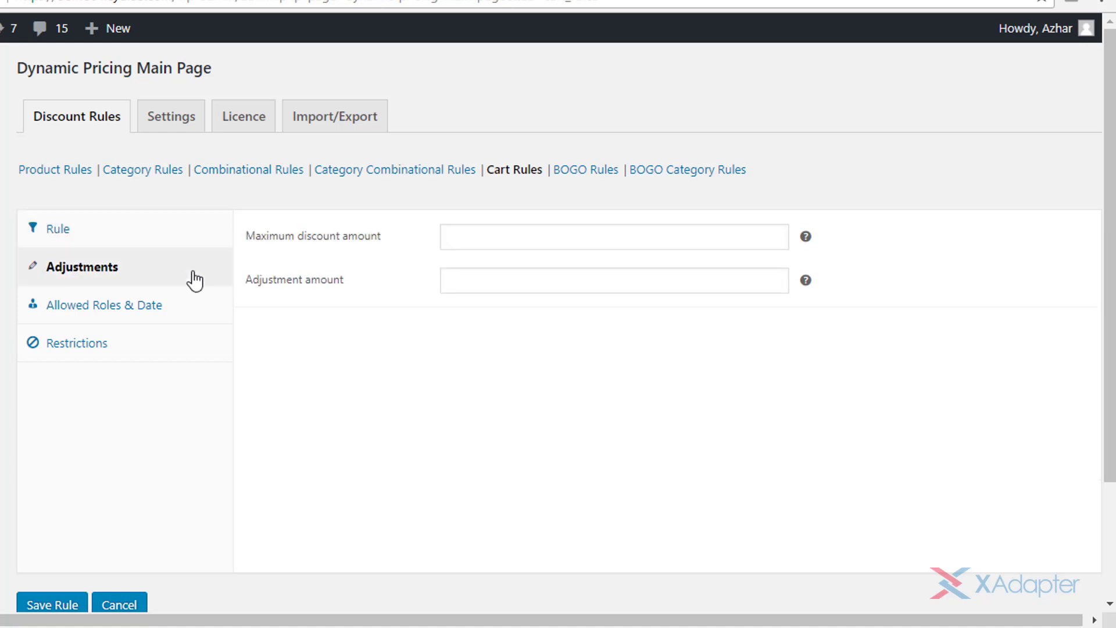
click(634, 235)
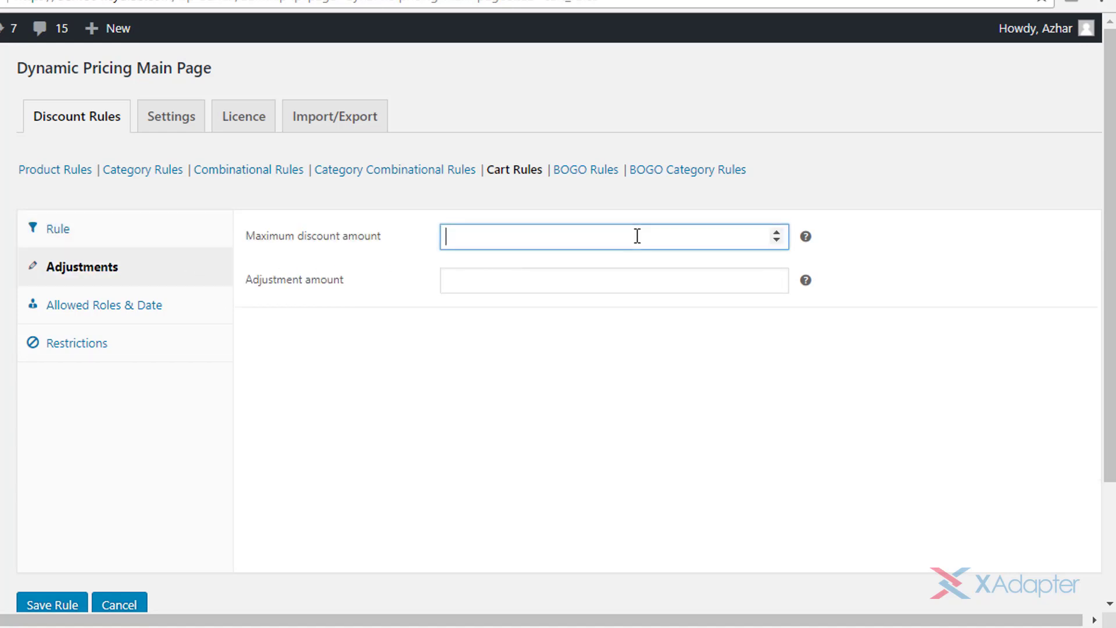
text(15)
scroll(52, 558, down, 3)
click(42, 465)
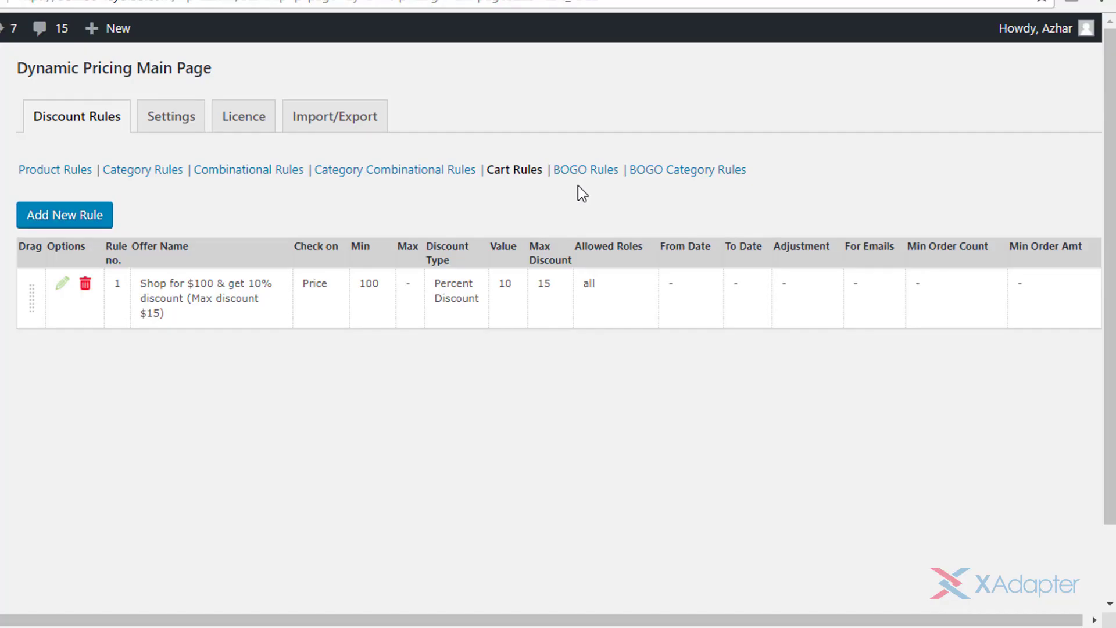
Start a new BOGO rule and name the offer "Buy Hoodie & get T-Shirt at $5".
click(586, 173)
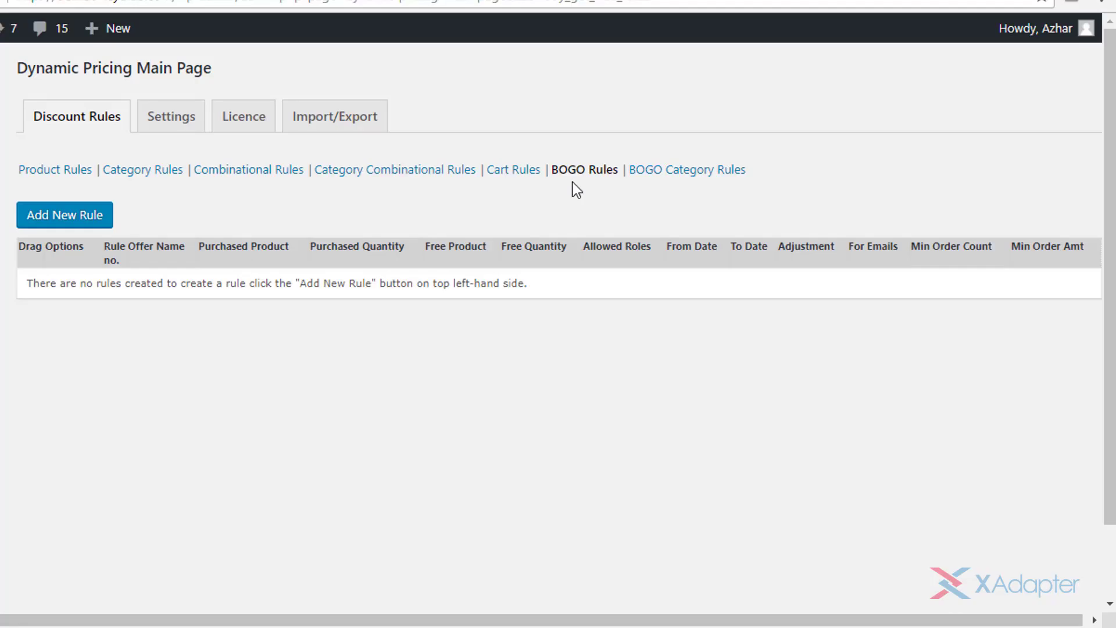
click(93, 210)
click(650, 237)
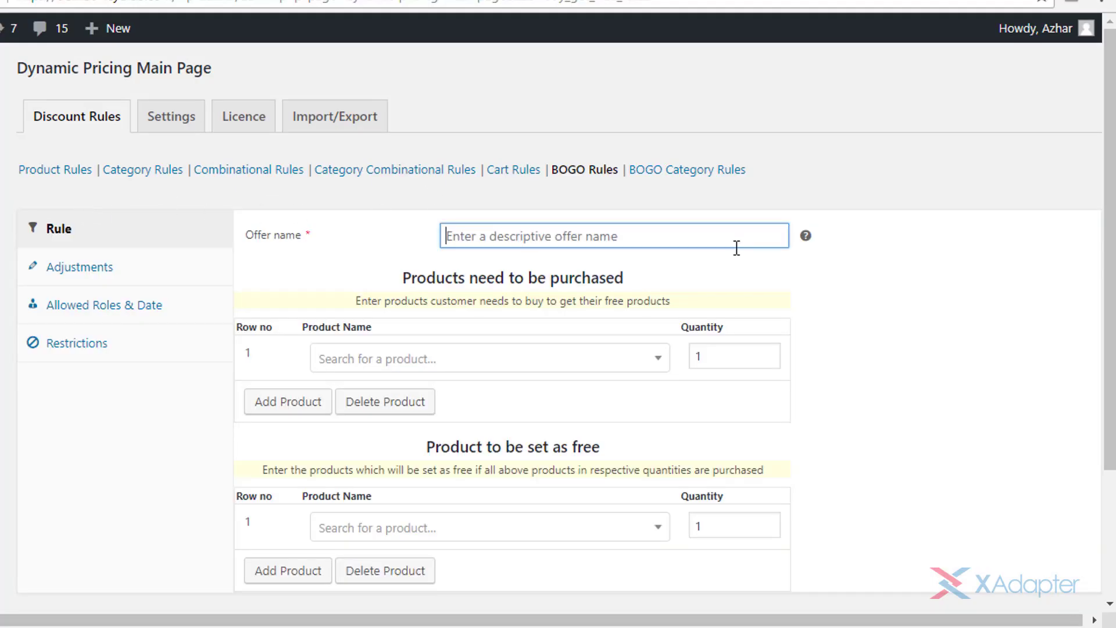
text(Buy Hoodie )
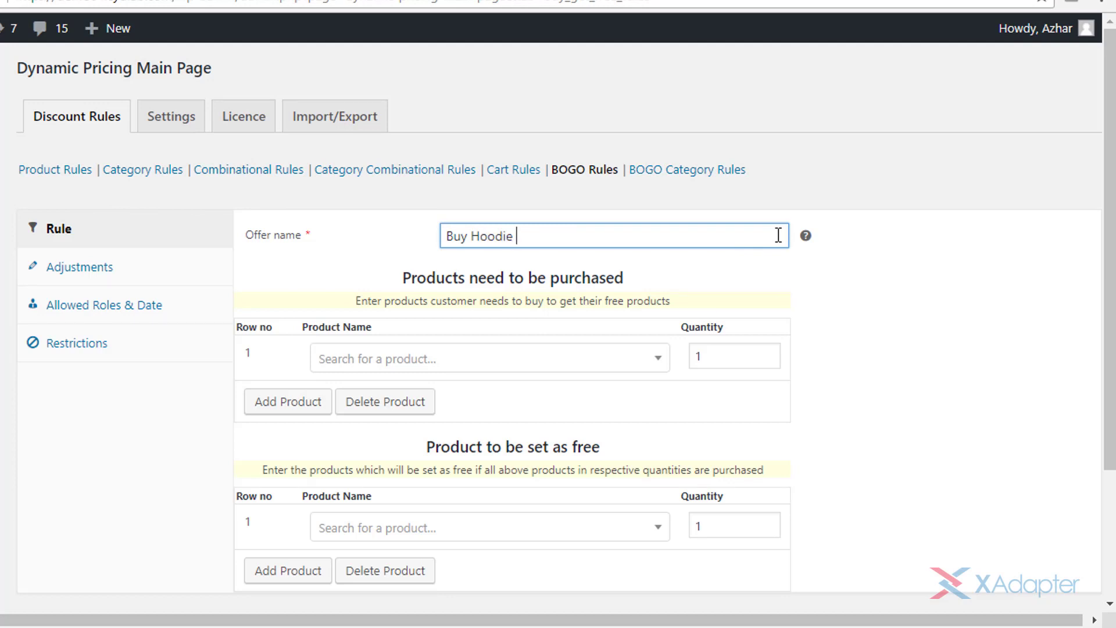
text(& get T-Shirt at $5)
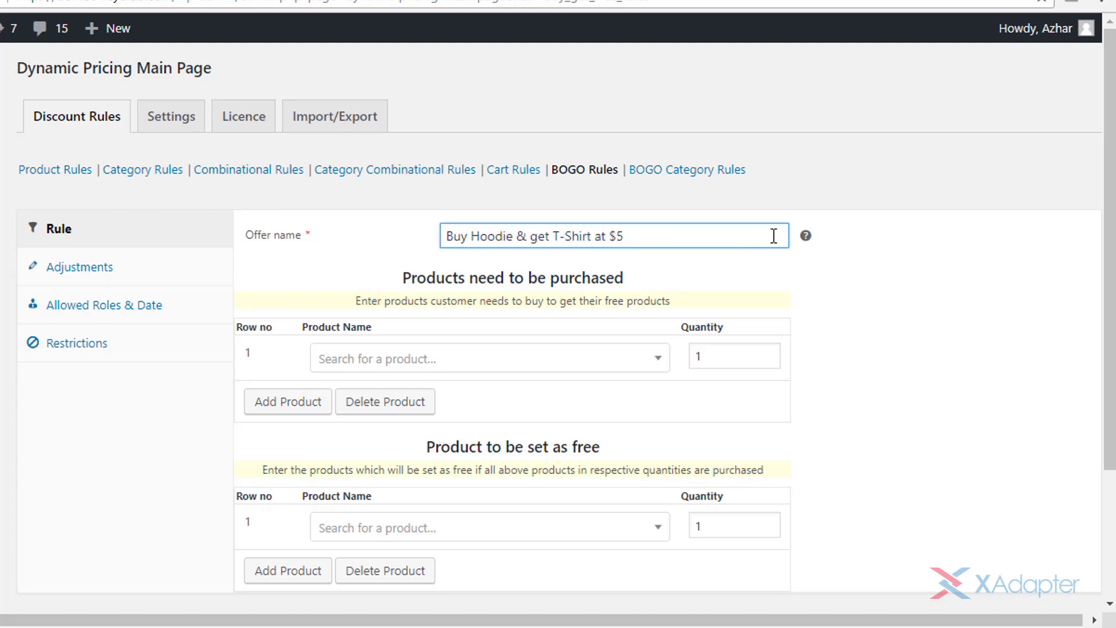
Choose Woo Hoodie (#12590) as the product to be purchased and Woo T-Shirt (#12588) as the free product.
click(602, 363)
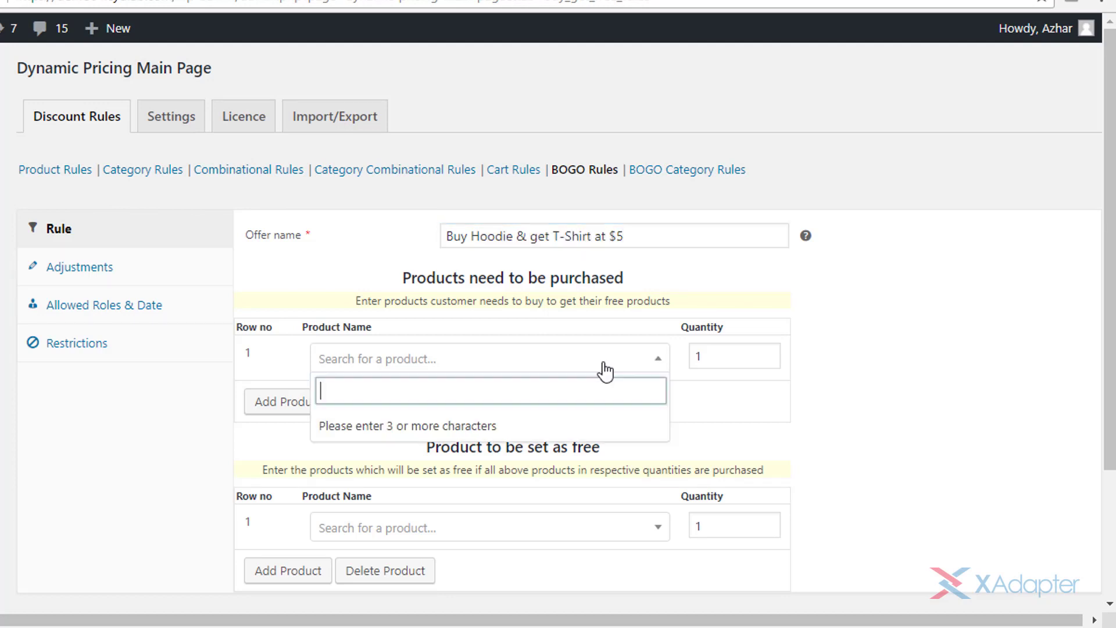
text(hoodi)
click(603, 426)
scroll(605, 505, down, 2)
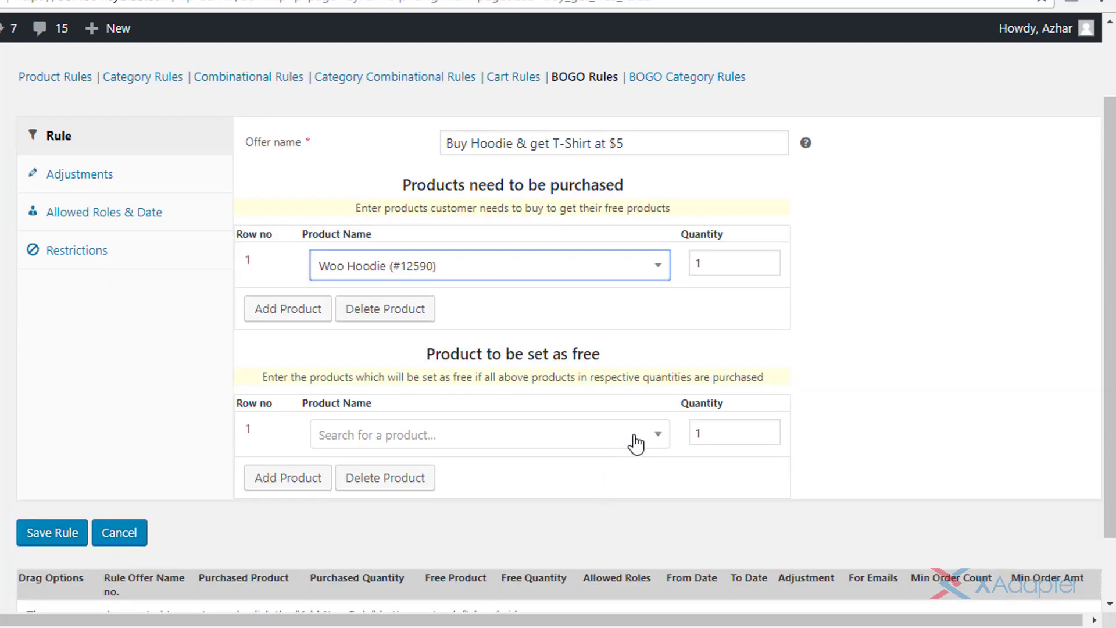
click(636, 438)
text(t-s)
click(643, 497)
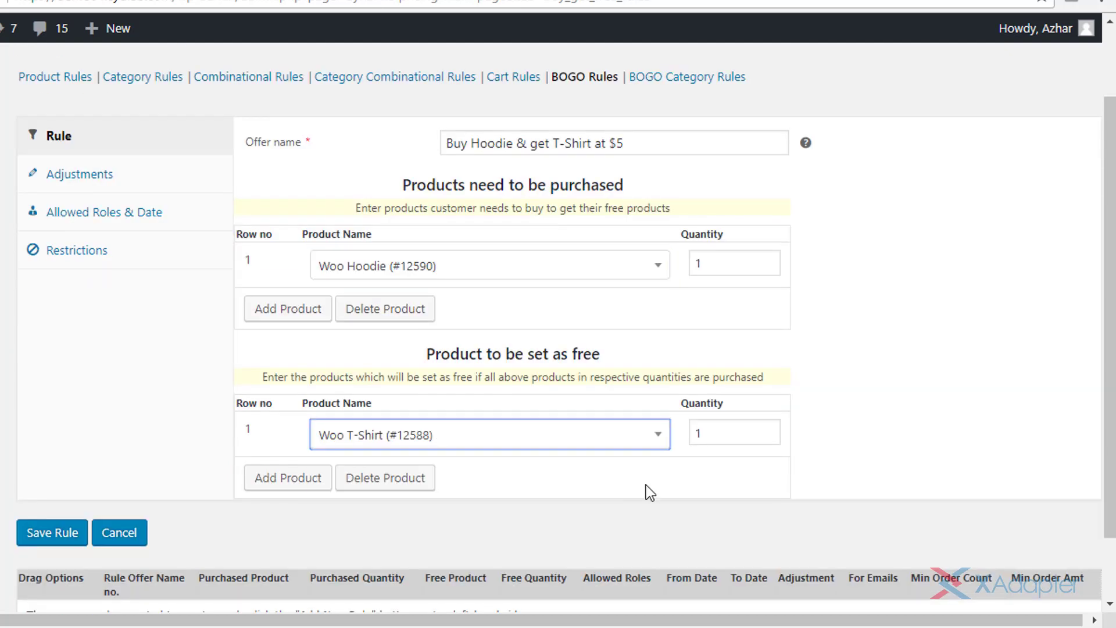
Raise the purchased and free product quantities by one and set both back to 1.
click(768, 260)
click(769, 267)
click(768, 430)
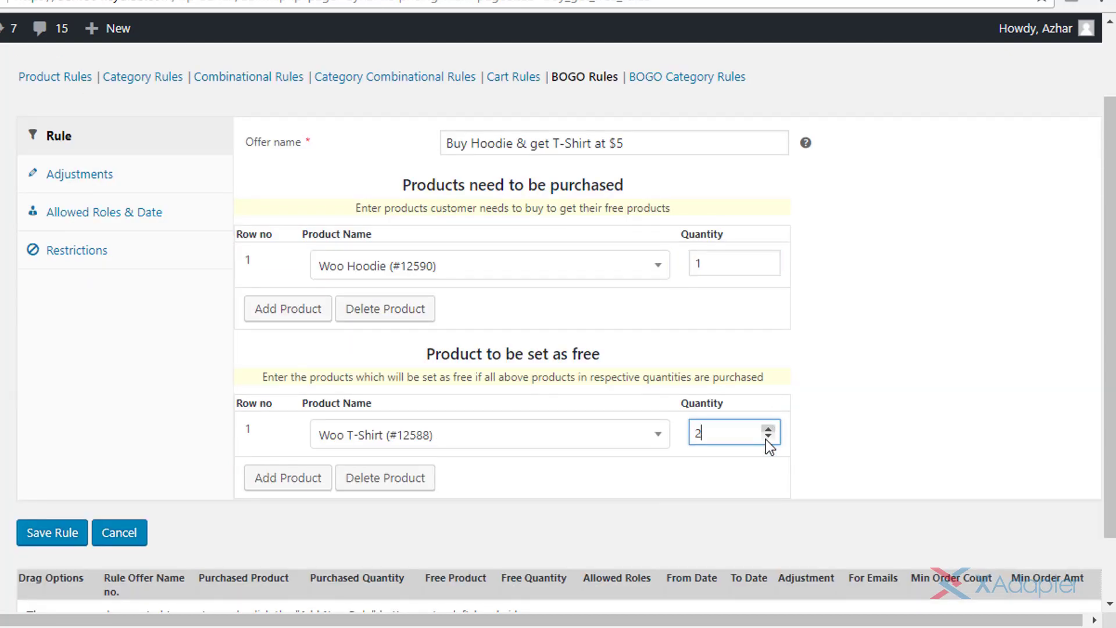
click(769, 437)
click(752, 466)
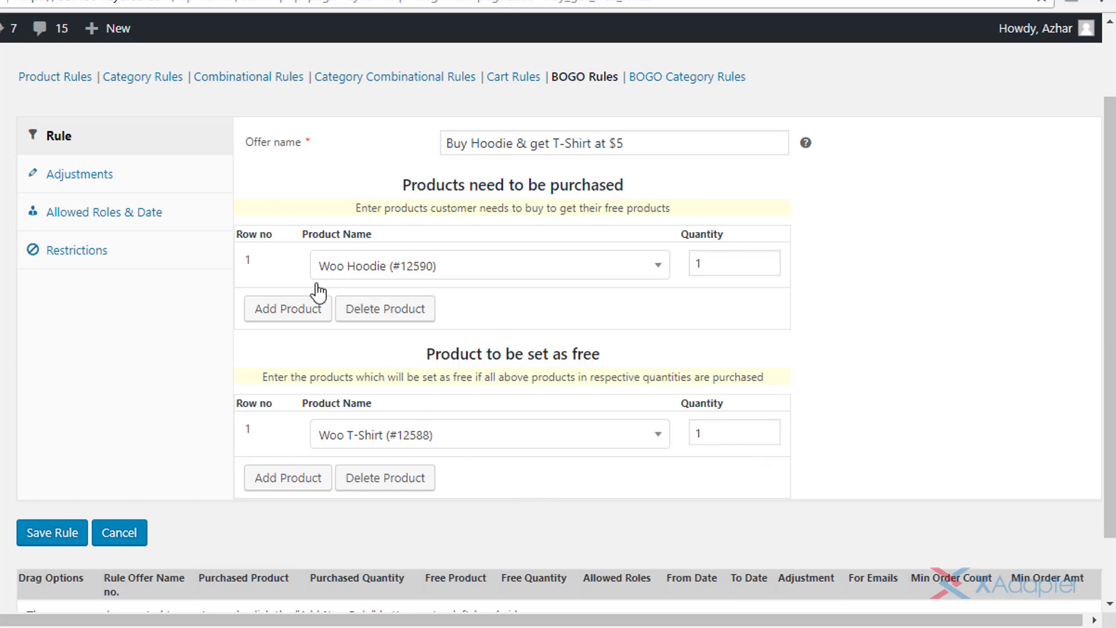
Set the BOGO rule's adjustment amount to 5.
click(212, 187)
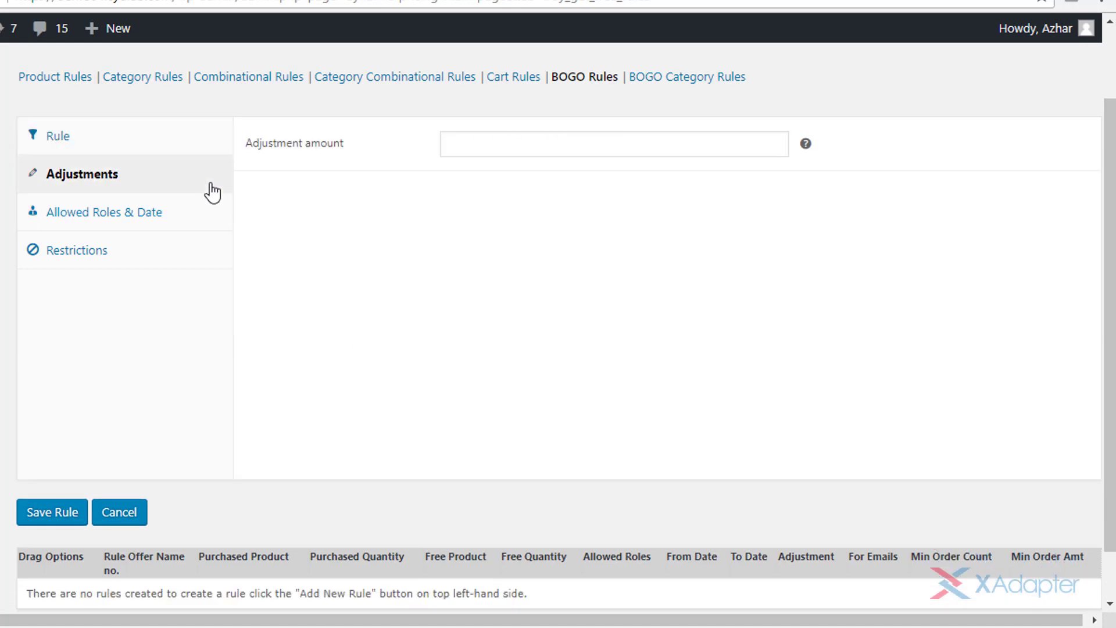
click(644, 147)
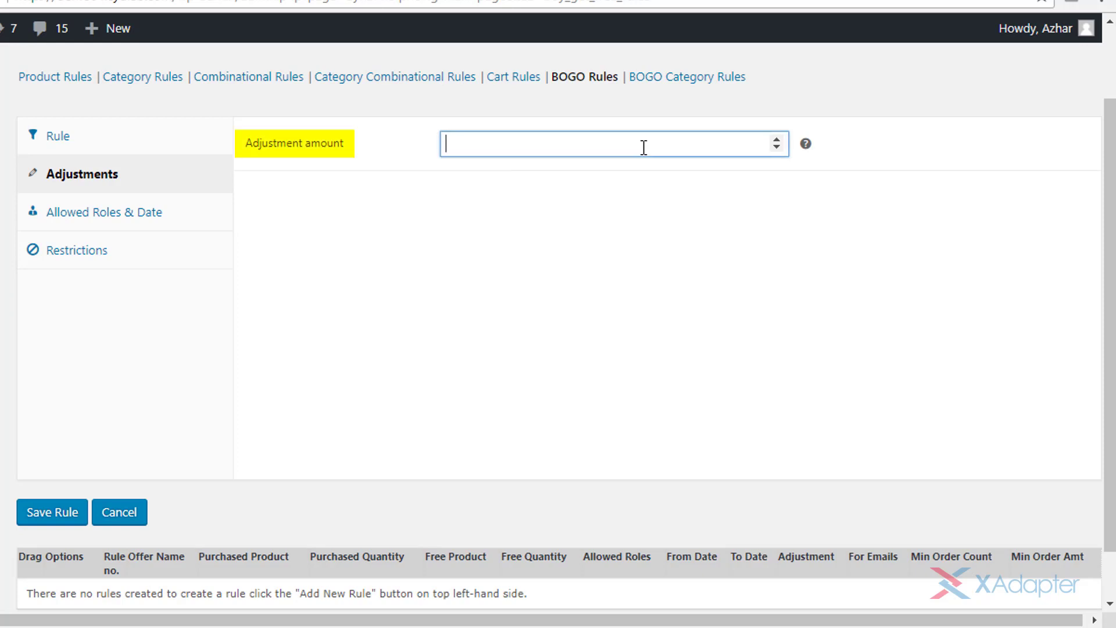
text(5)
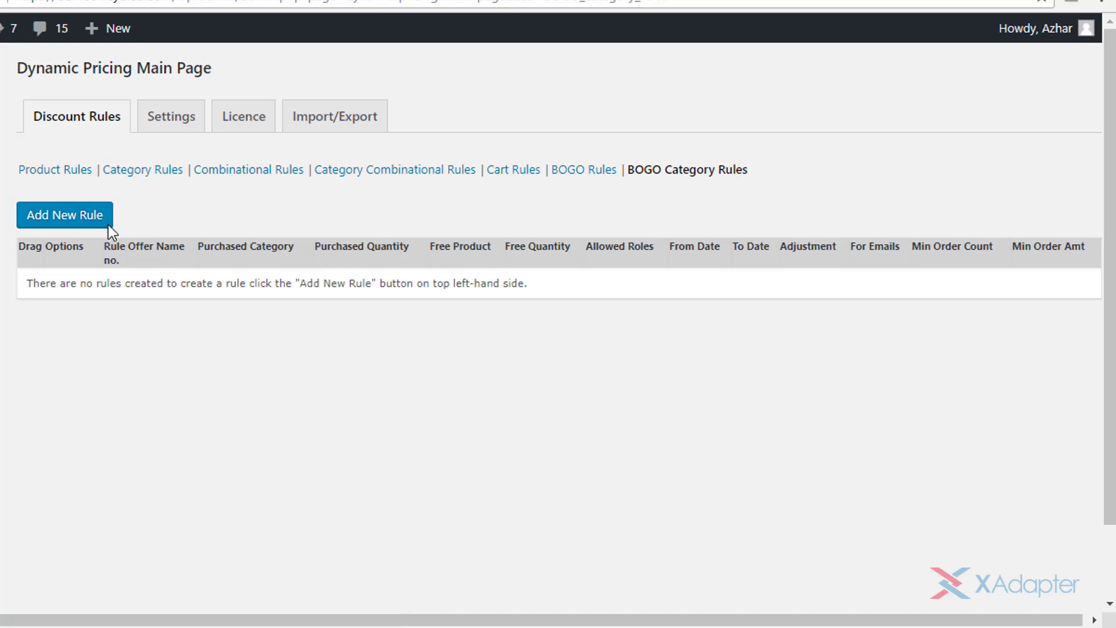
Start a new BOGO category rule to view its fields, and open the plugin settings with the rule execution order.
click(69, 224)
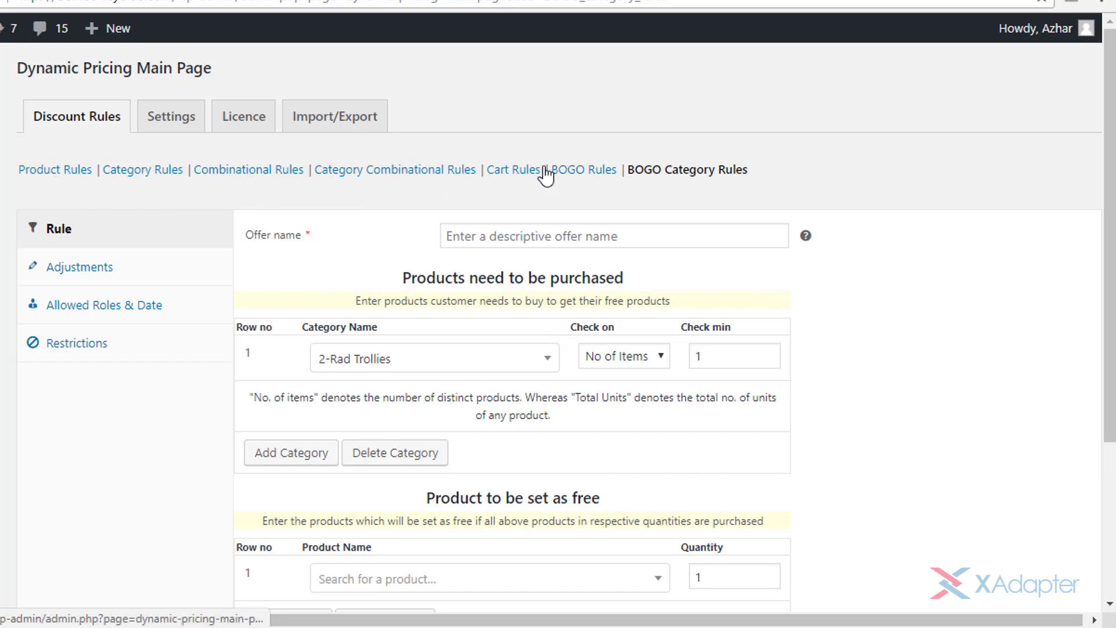
click(184, 125)
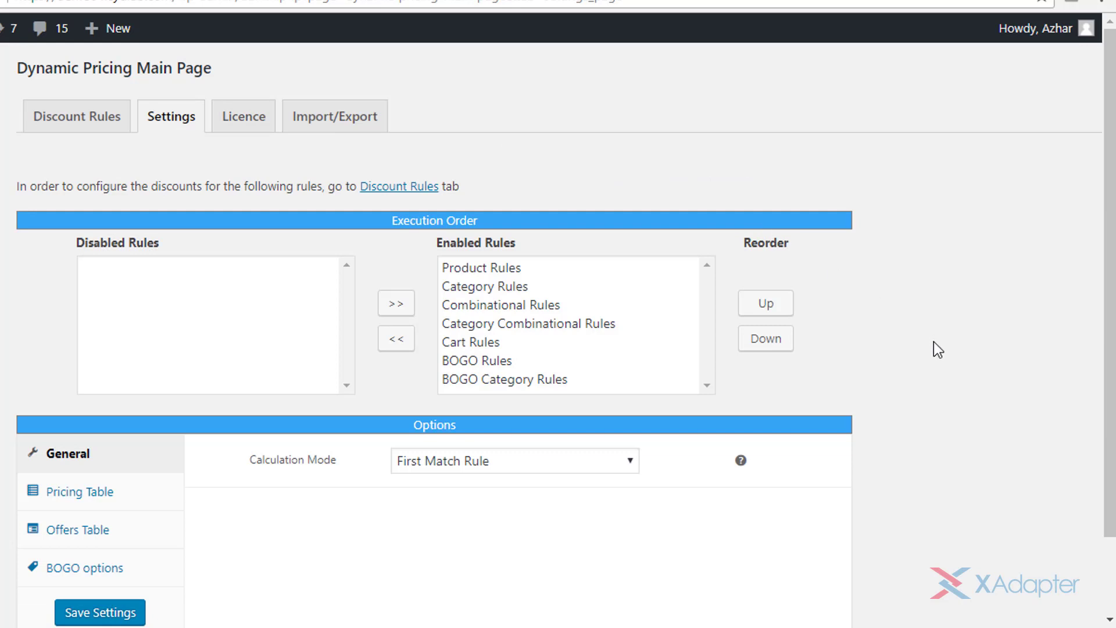
scroll(934, 342, down, 2)
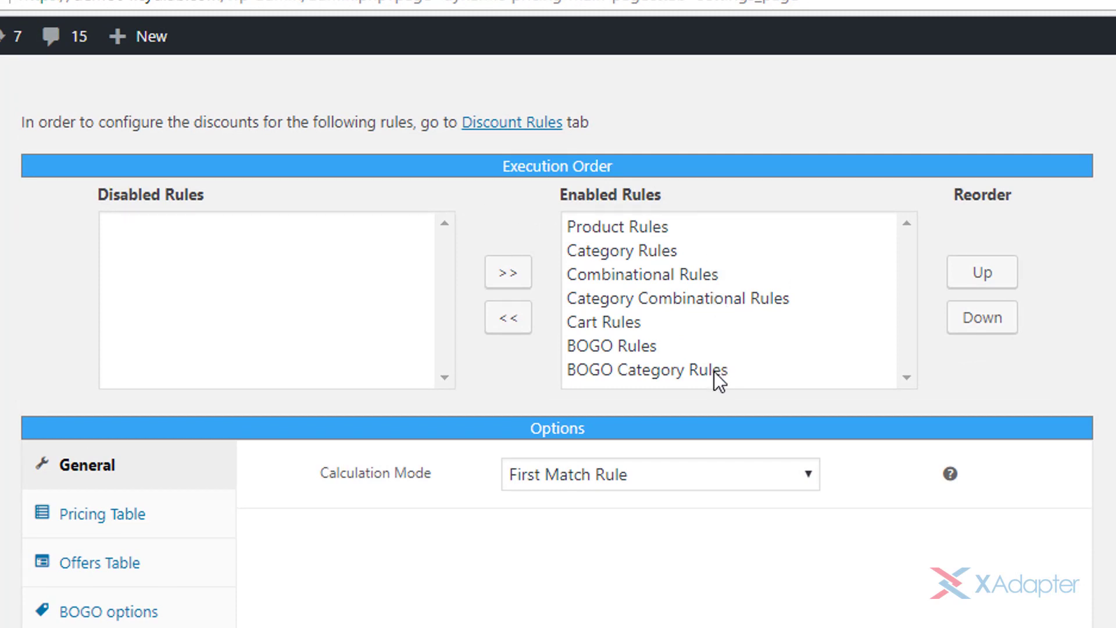
Disable Category Rules and Category Combinational Rules in the execution order, and enable both again.
click(624, 251)
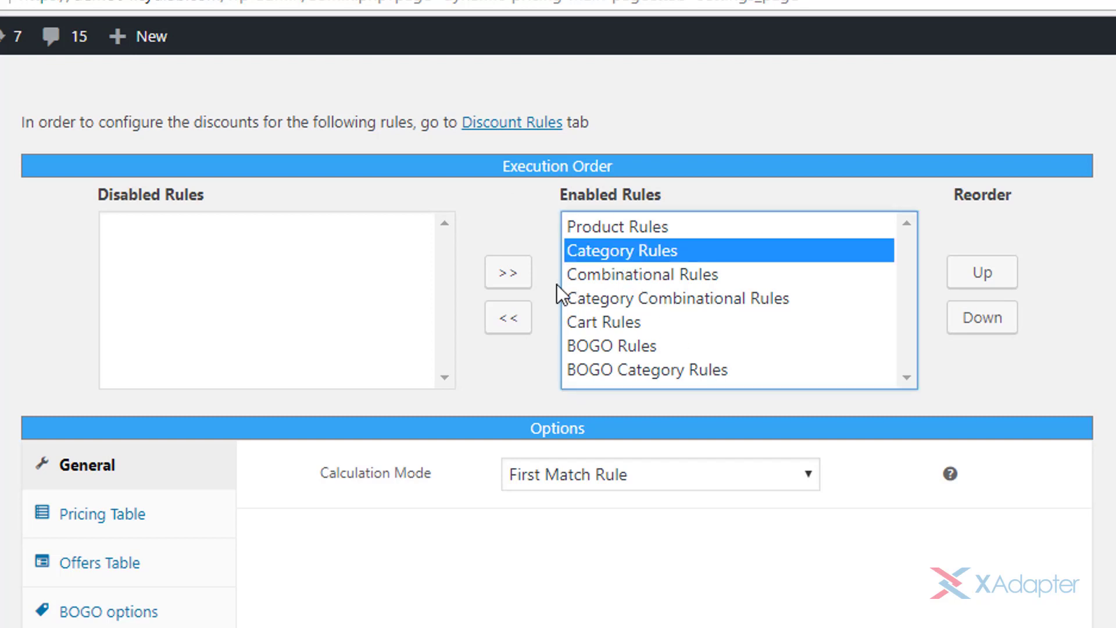
click(511, 319)
click(608, 278)
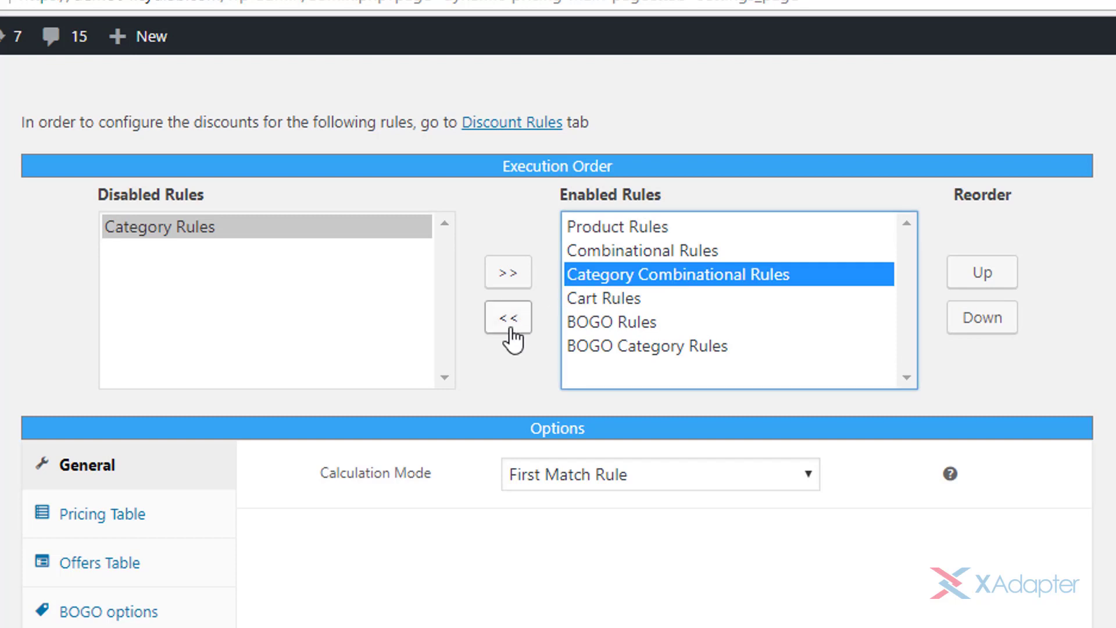
click(510, 329)
click(347, 251)
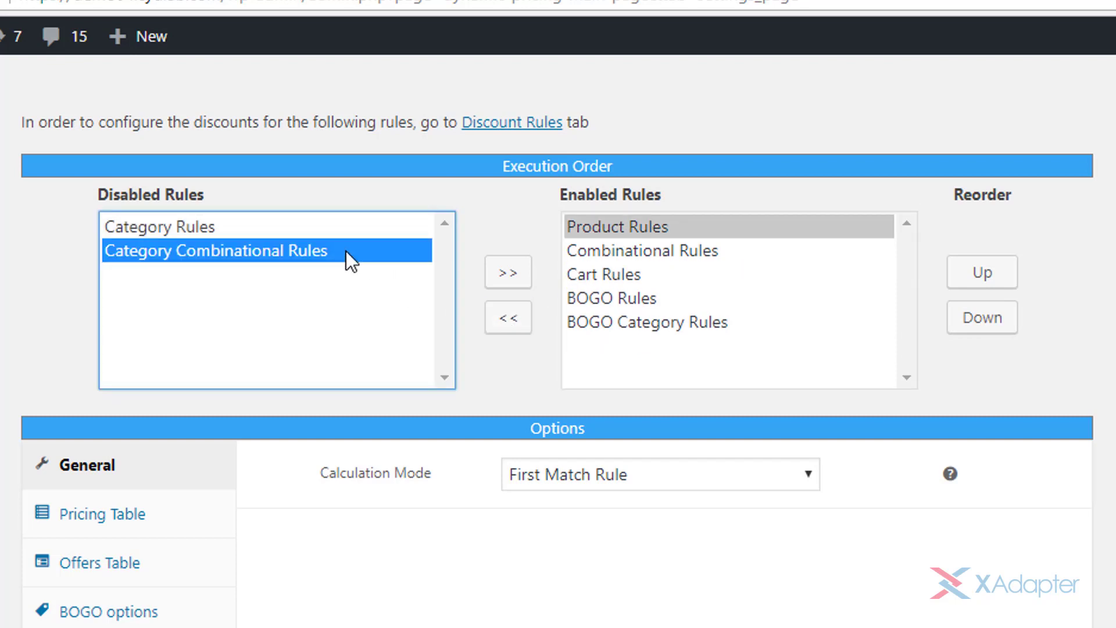
click(508, 275)
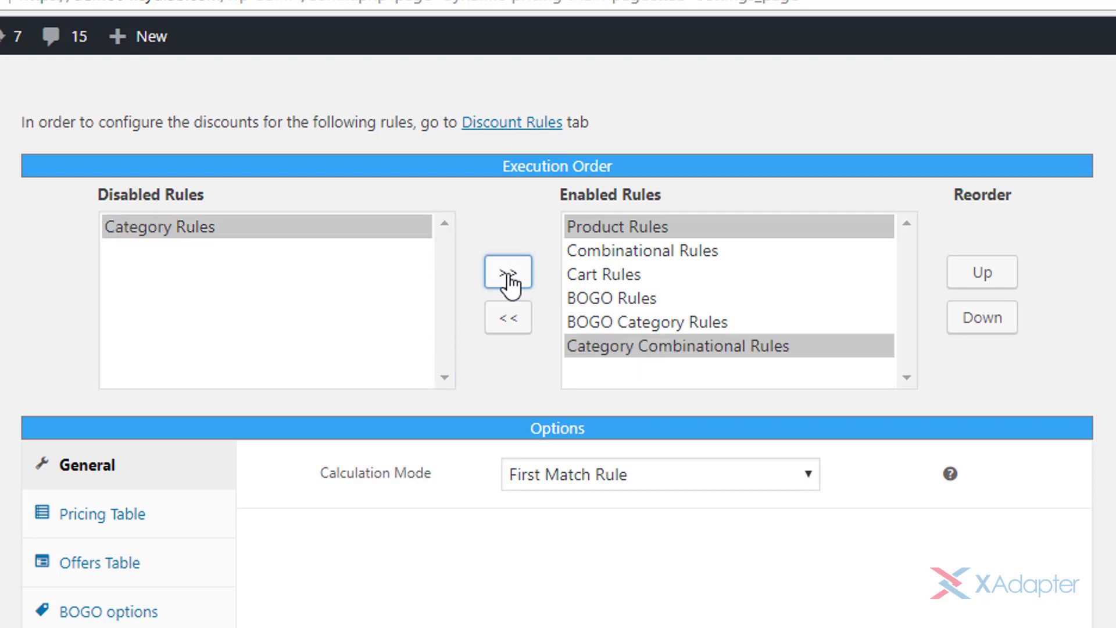
click(508, 275)
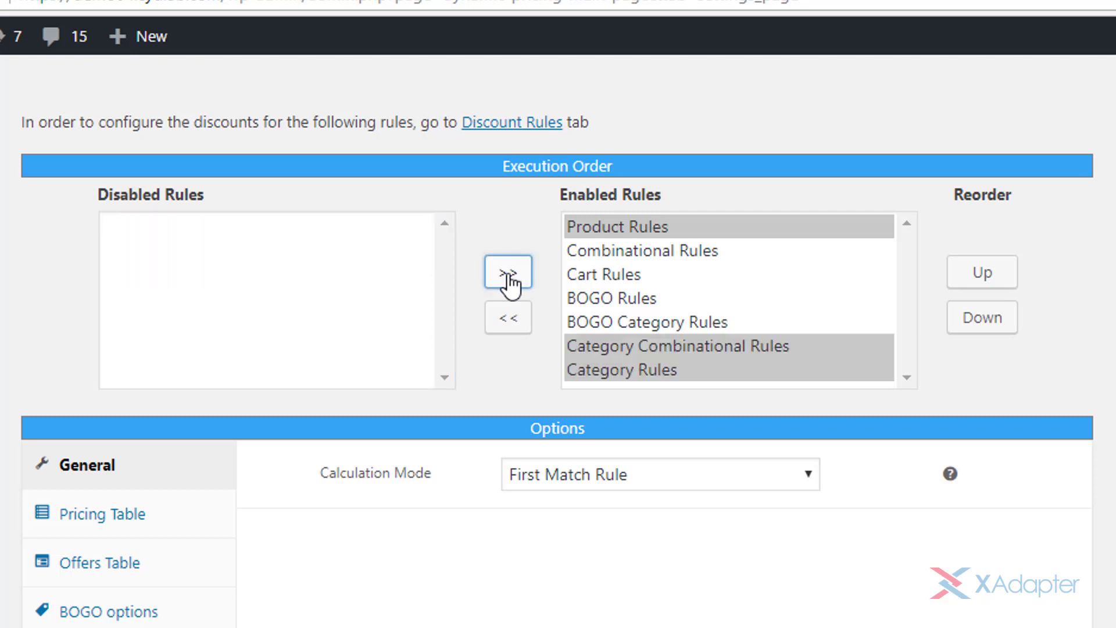
Reorder the enabled rules so Category Combinational Rules directly follows Combinational Rules and BOGO Category Rules comes directly before Cart Rules.
click(624, 347)
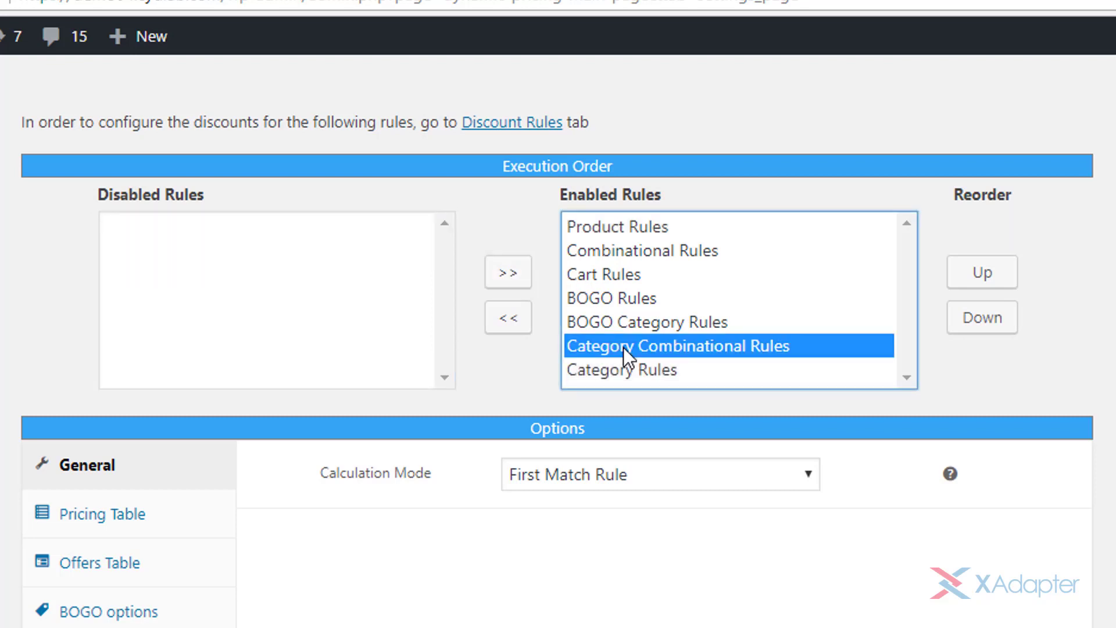
click(987, 274)
click(987, 273)
click(987, 273)
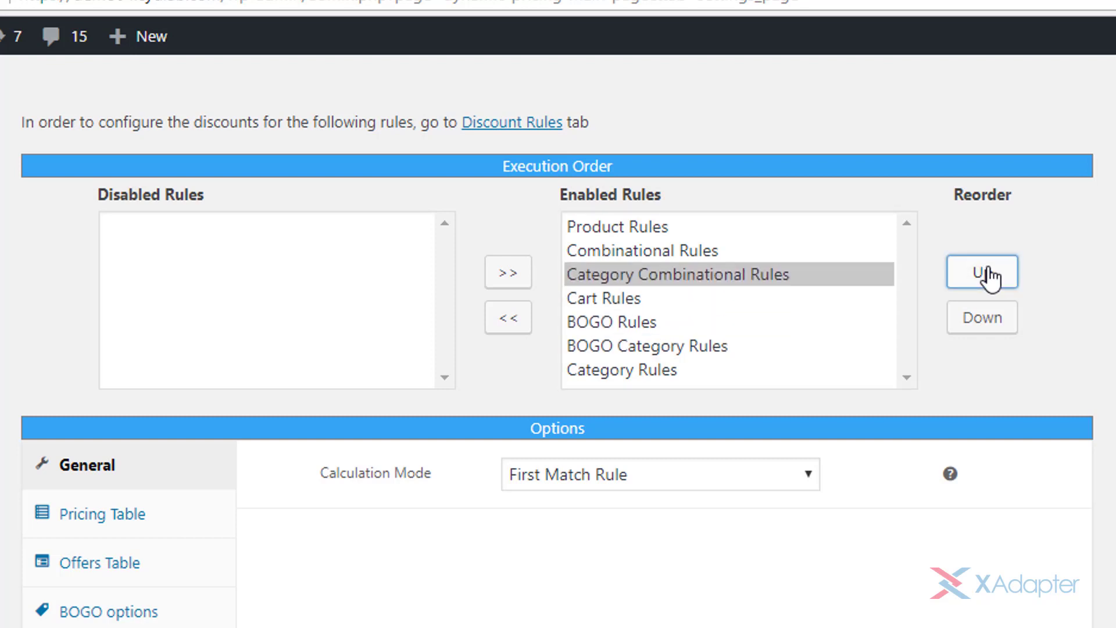
click(759, 346)
click(985, 277)
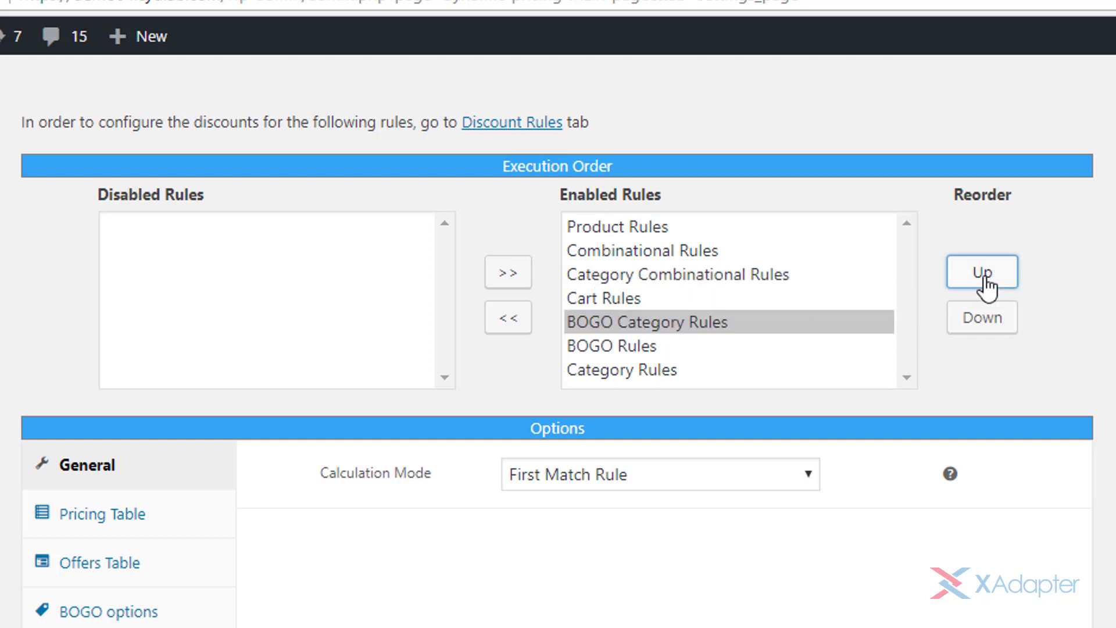
click(985, 277)
Move Category Rules up the enabled rules to second place, directly below Product Rules.
click(797, 370)
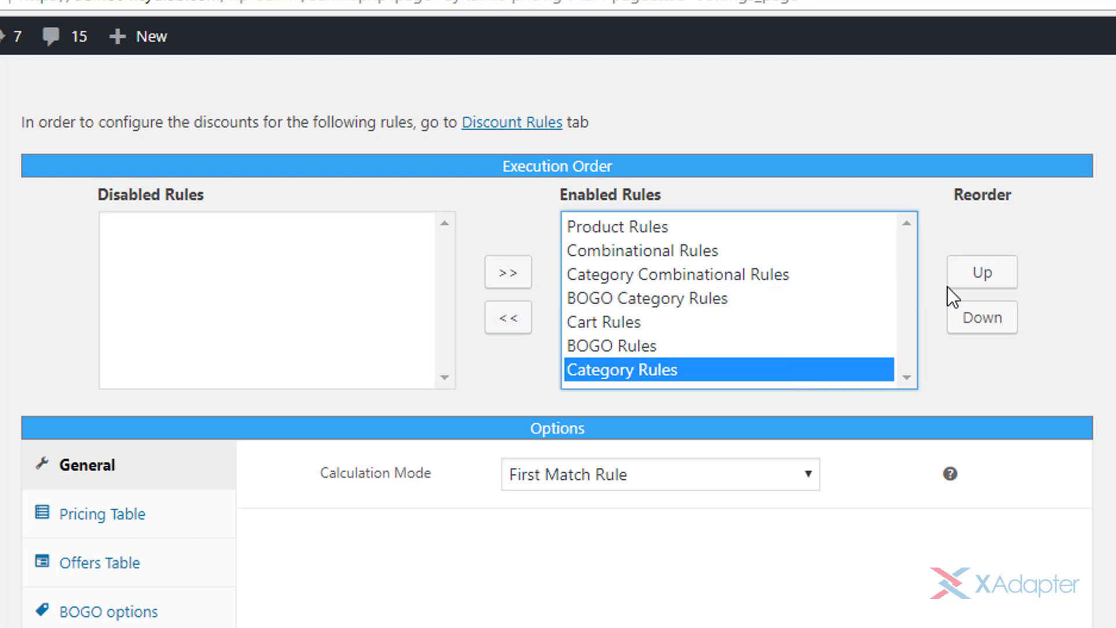
click(977, 274)
click(976, 273)
click(974, 275)
click(974, 274)
click(972, 274)
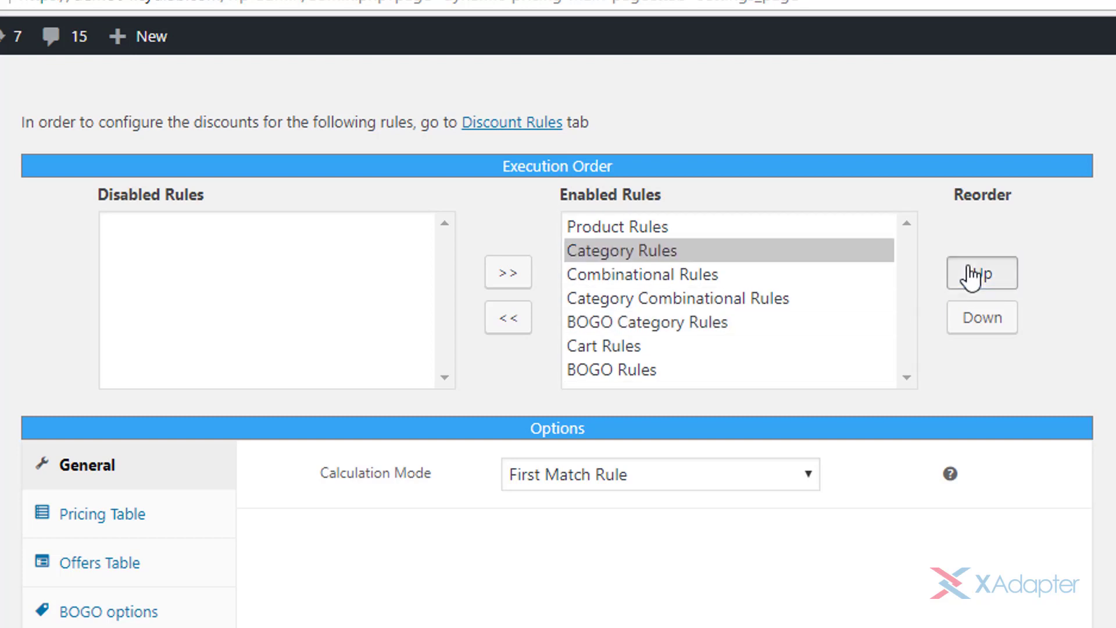
click(979, 274)
click(986, 323)
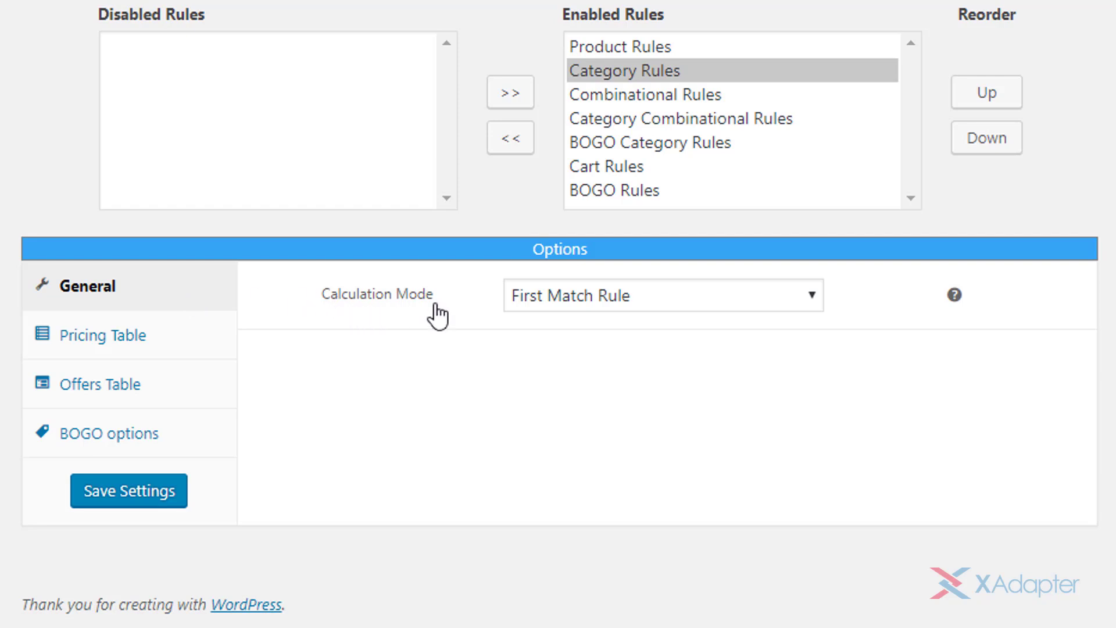
Review the Calculation Mode choices in the general options, and the Pricing Table's display, position and quantity short name settings.
click(791, 293)
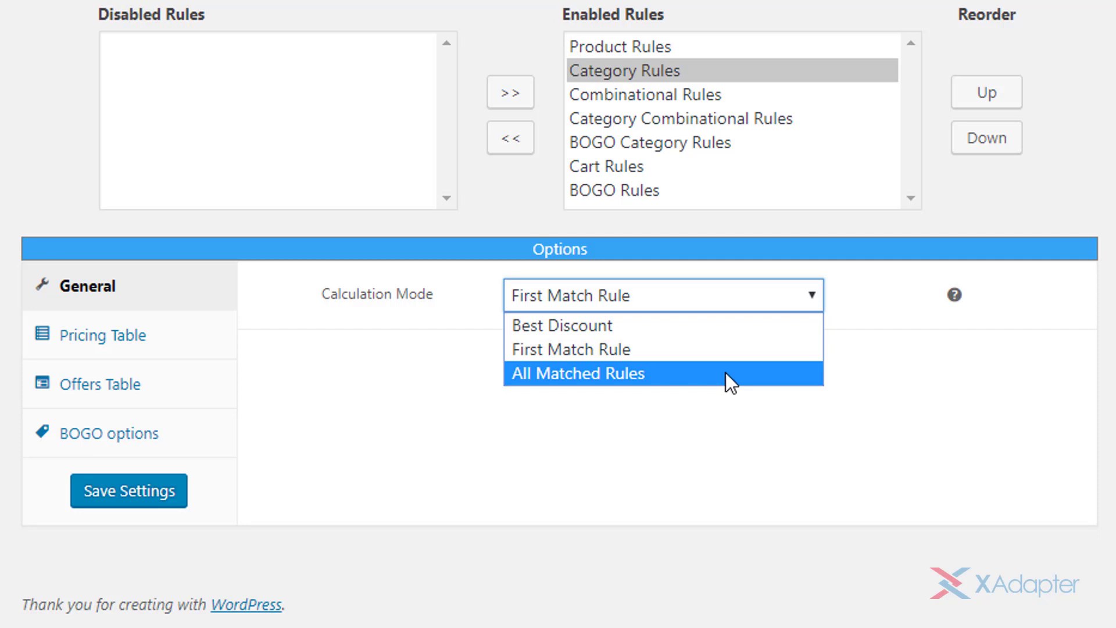
click(382, 386)
click(183, 343)
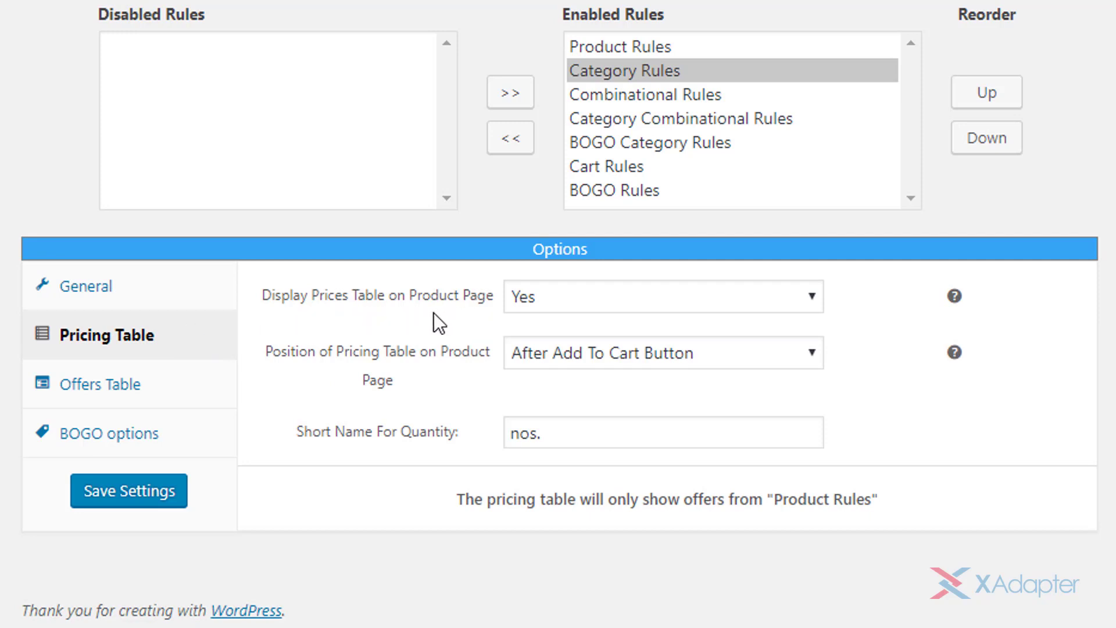
click(760, 300)
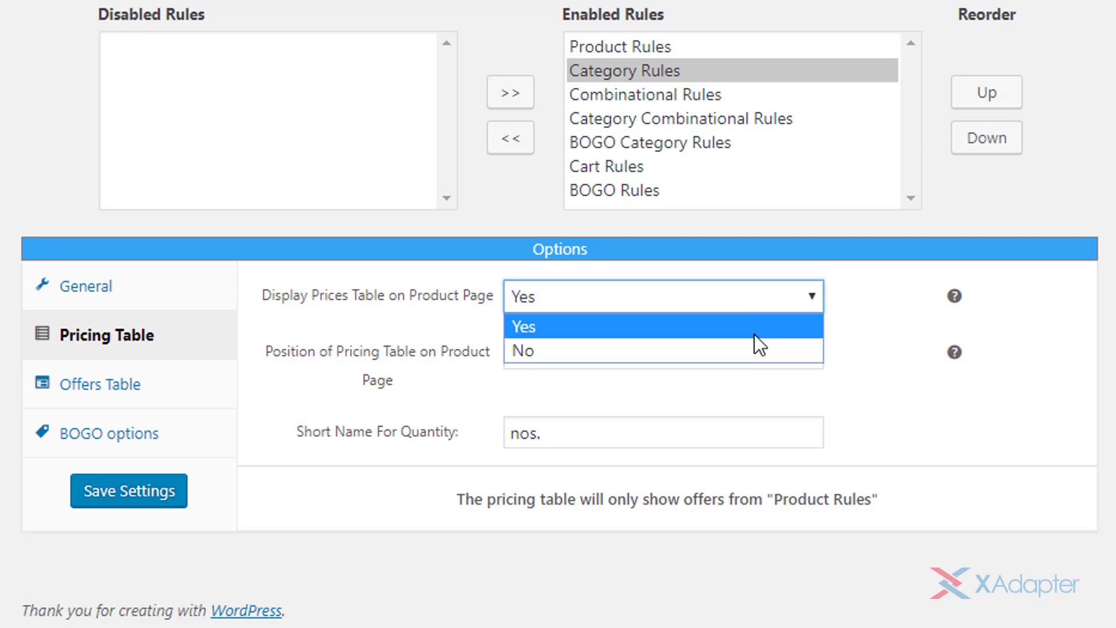
click(767, 302)
click(790, 353)
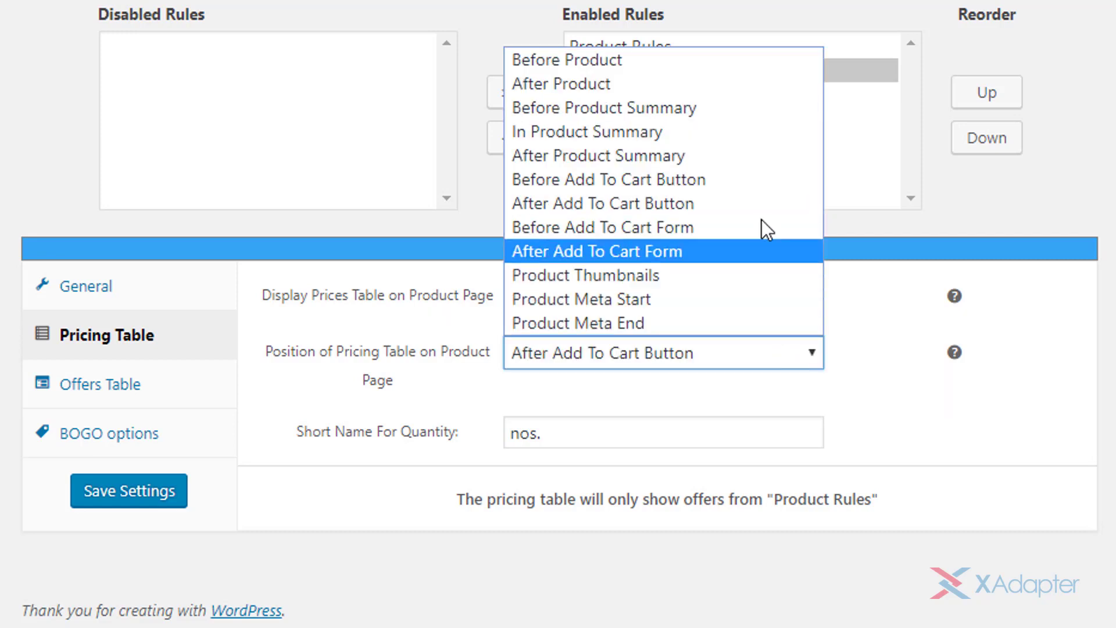
click(760, 357)
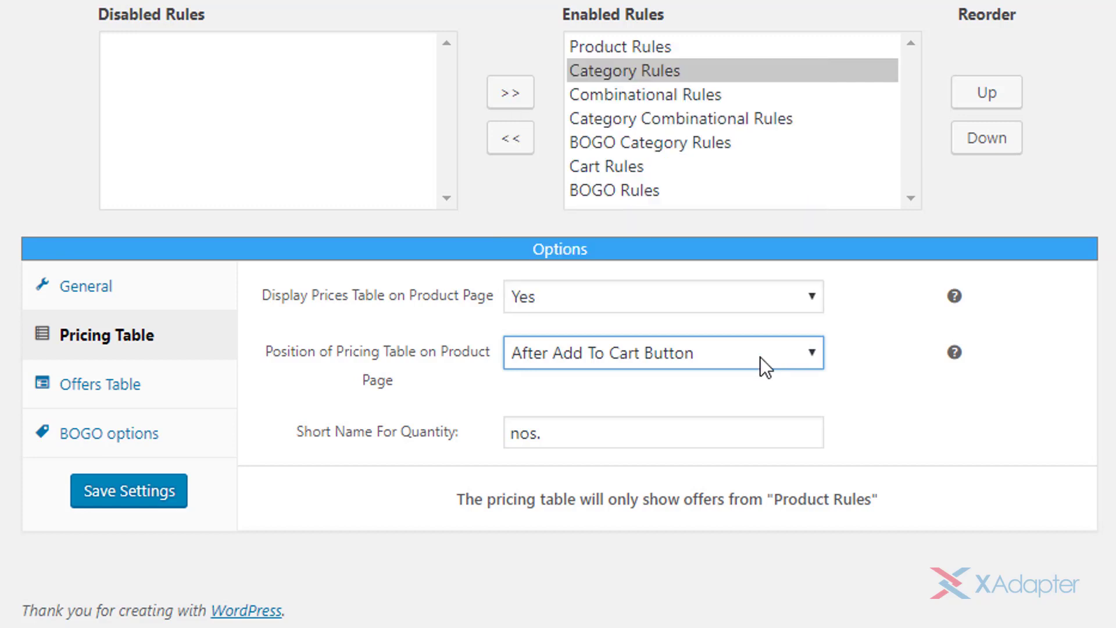
click(749, 429)
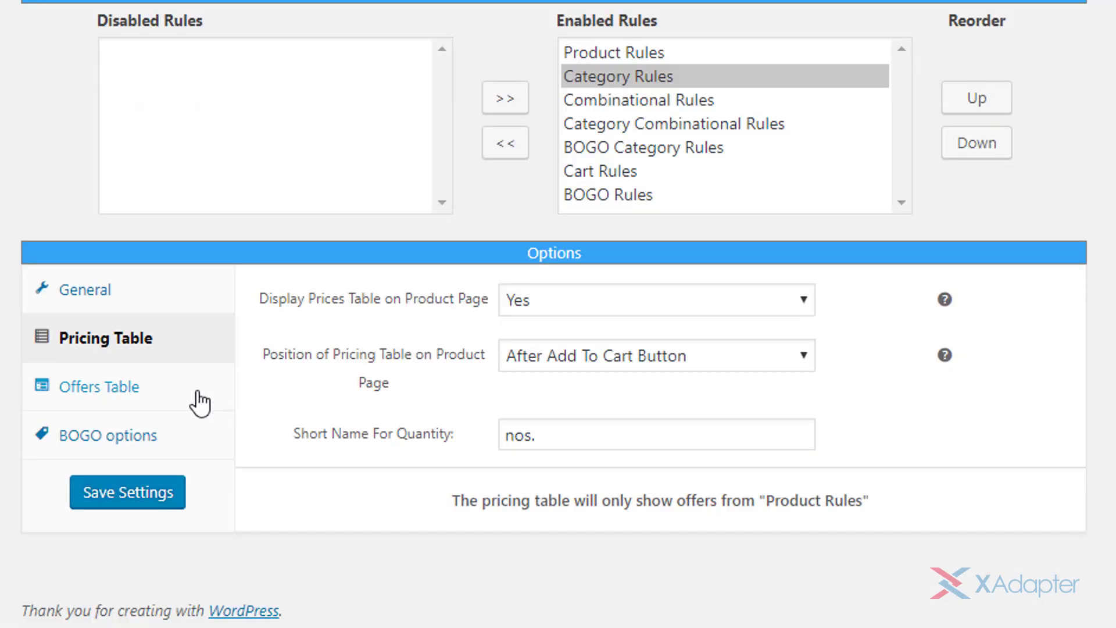
Review the Offers Table choices for displaying the table and its position on the product page.
click(194, 396)
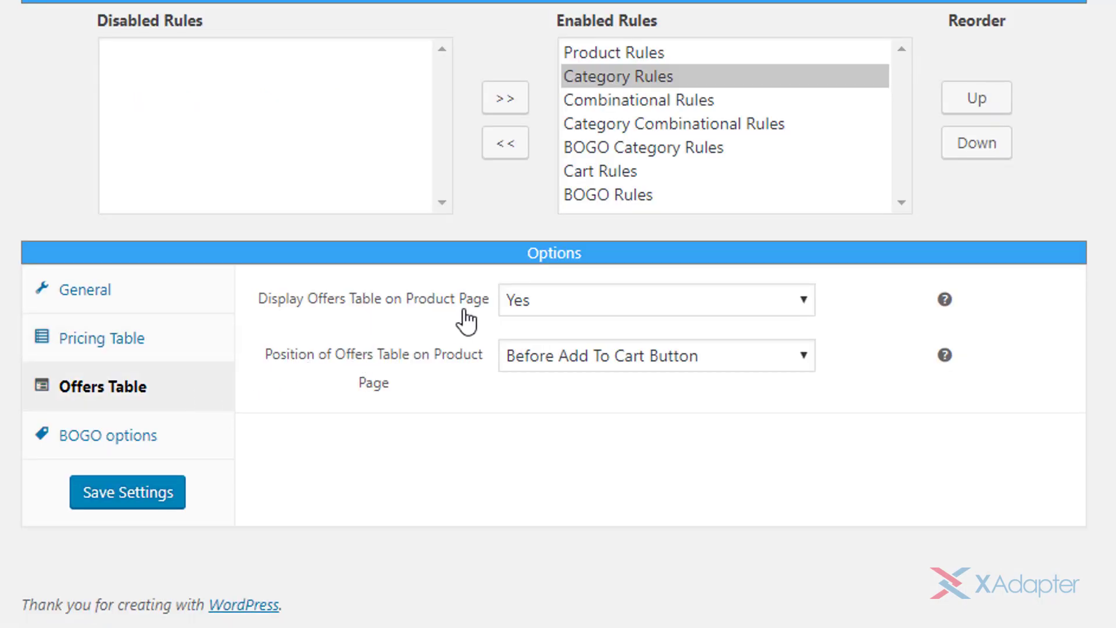
click(766, 293)
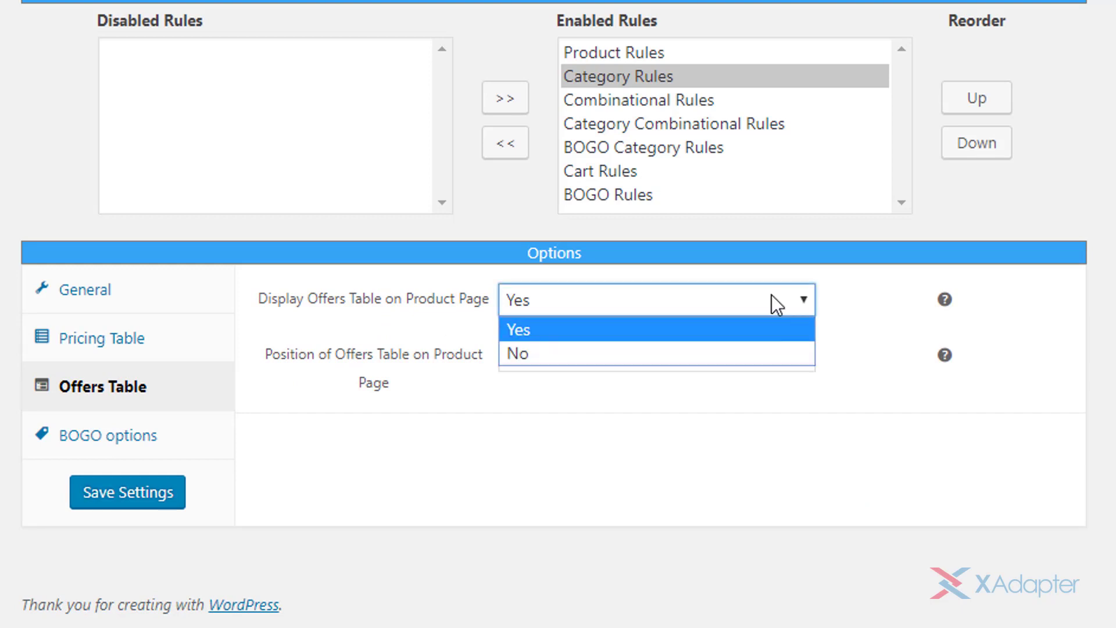
click(772, 297)
click(786, 353)
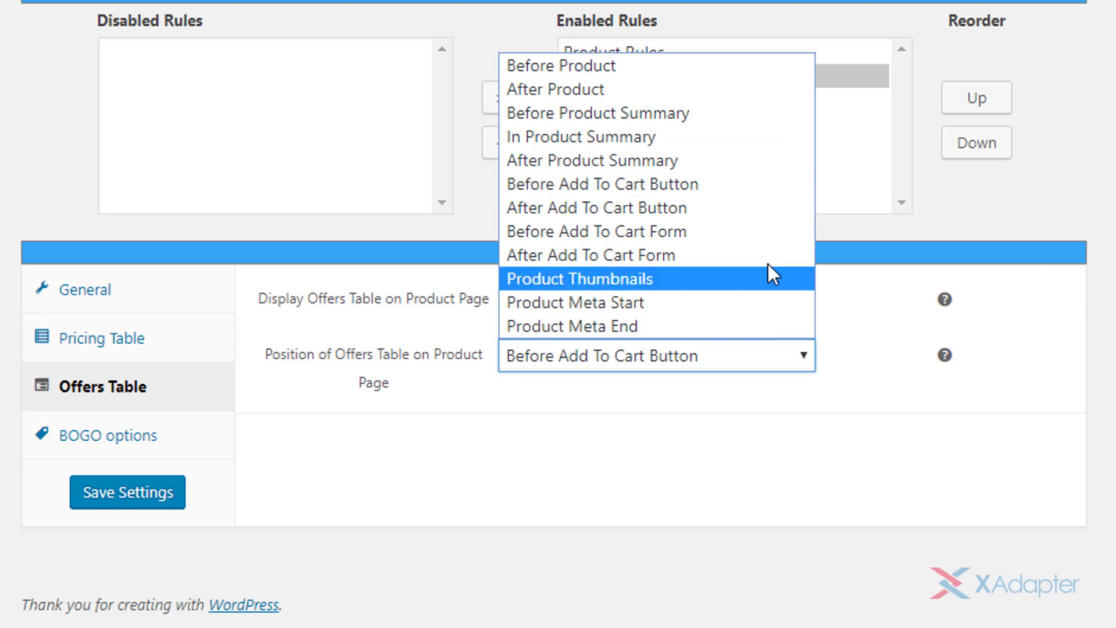
click(770, 407)
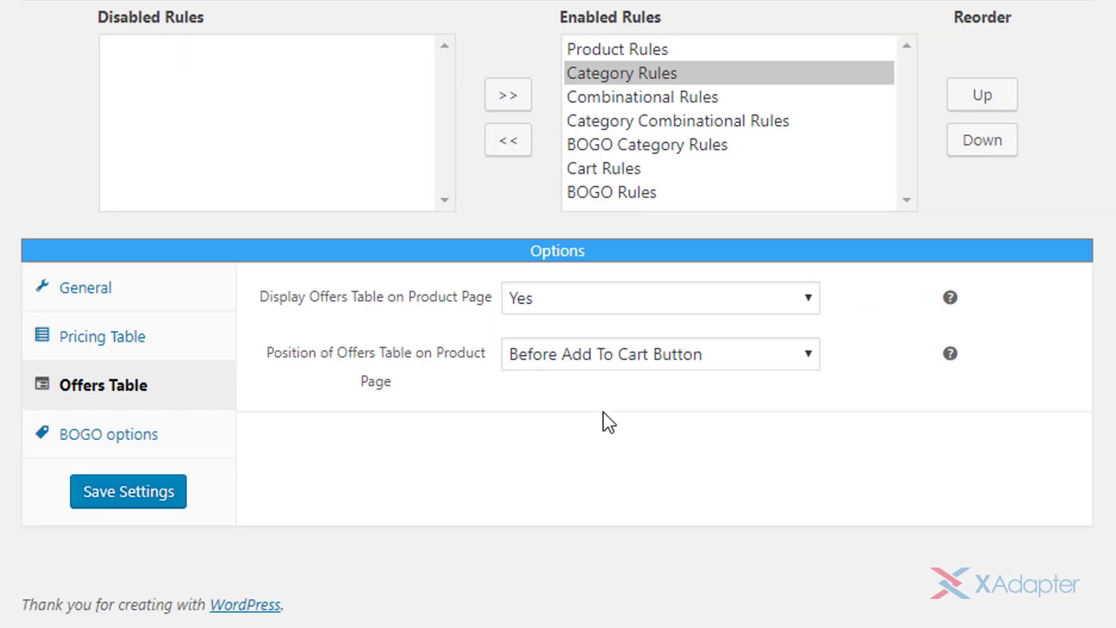
Keep Automatically add free products set to Enable in the BOGO options, and save the plugin settings.
click(189, 443)
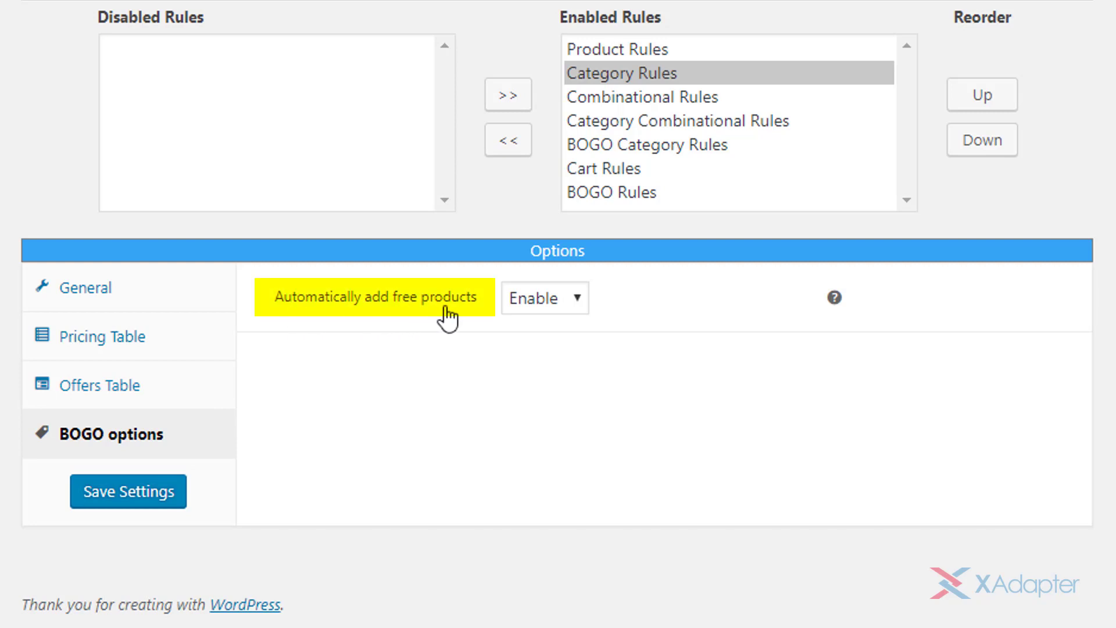
click(576, 308)
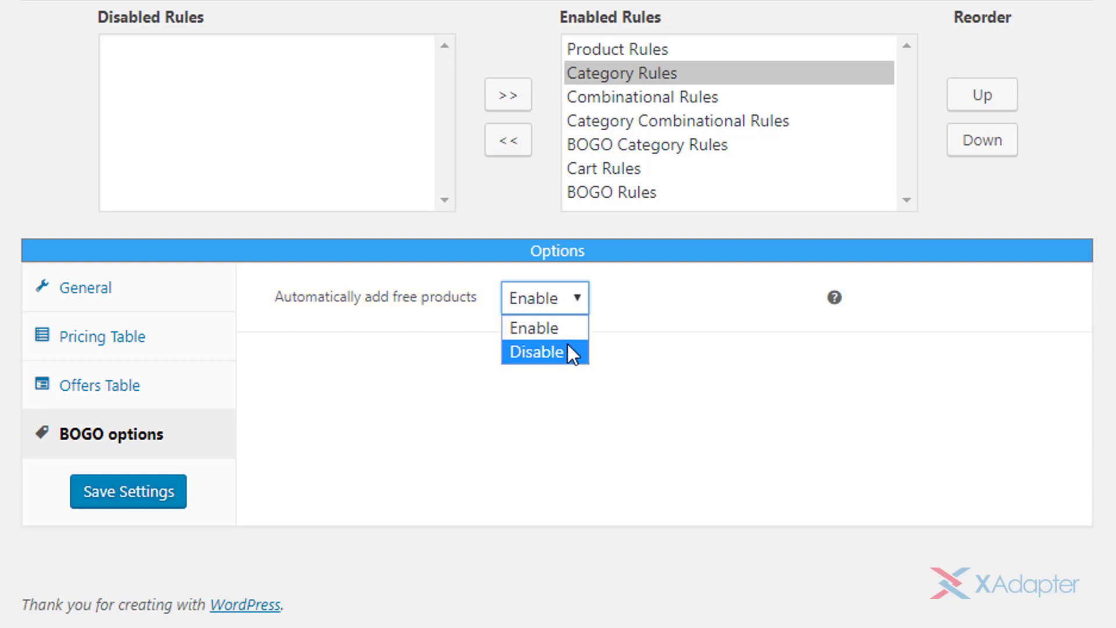
click(556, 307)
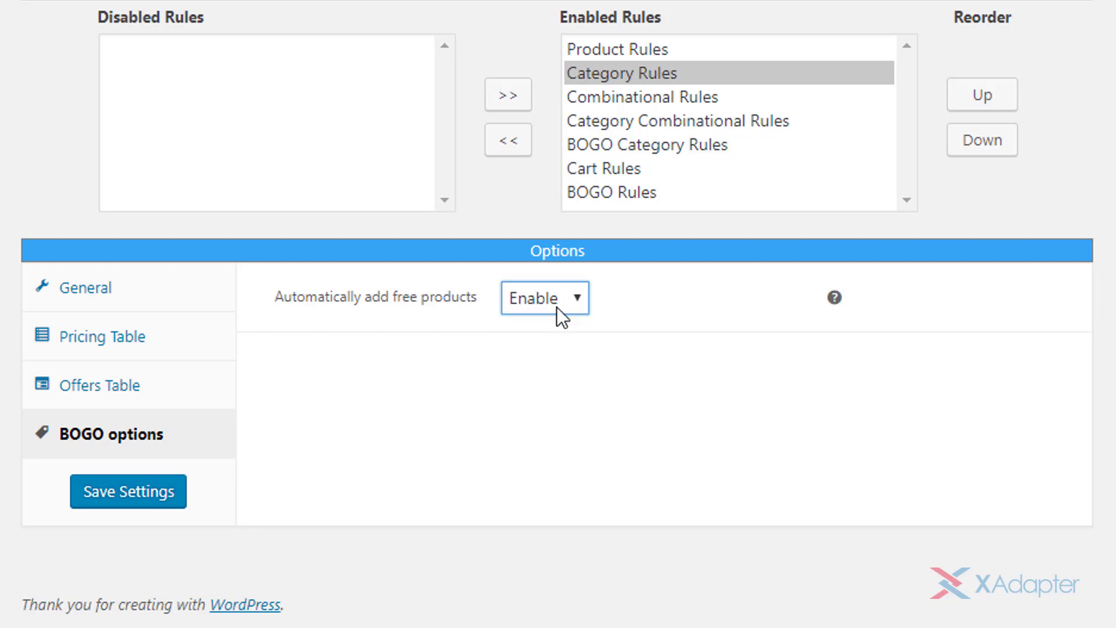
click(148, 503)
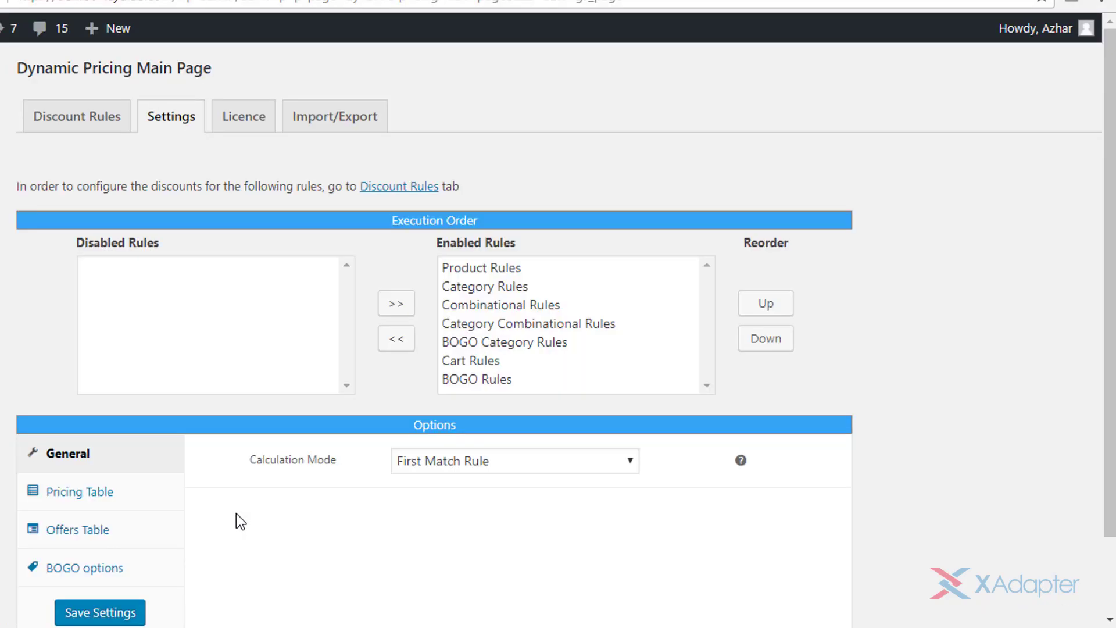
Export the Product Rules to a JSON file from the plugin's import and export page.
click(349, 134)
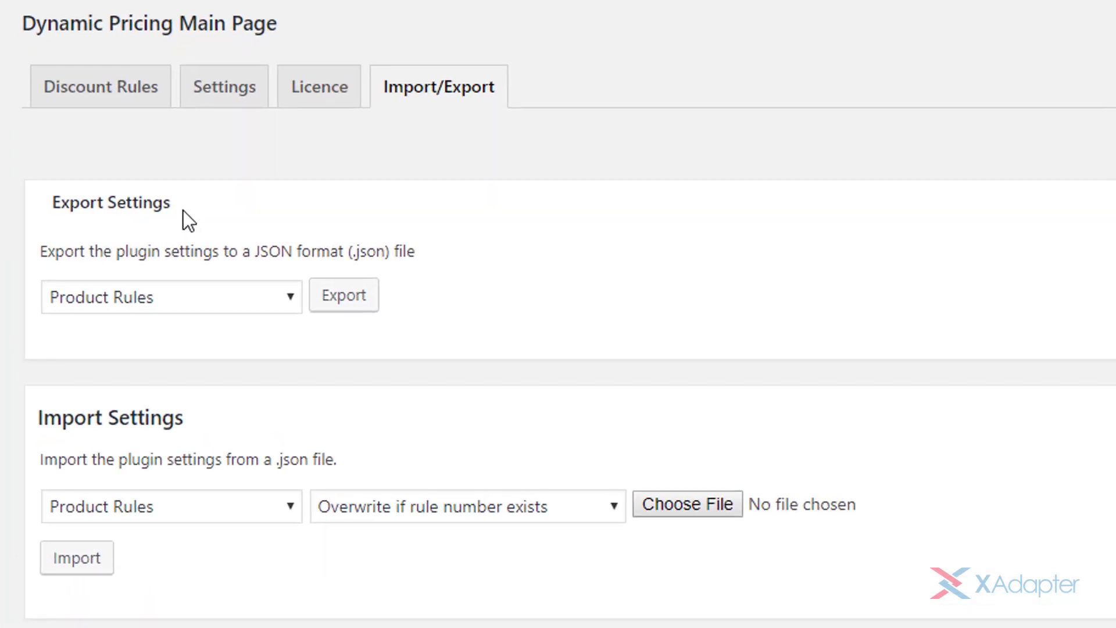
click(288, 294)
click(287, 327)
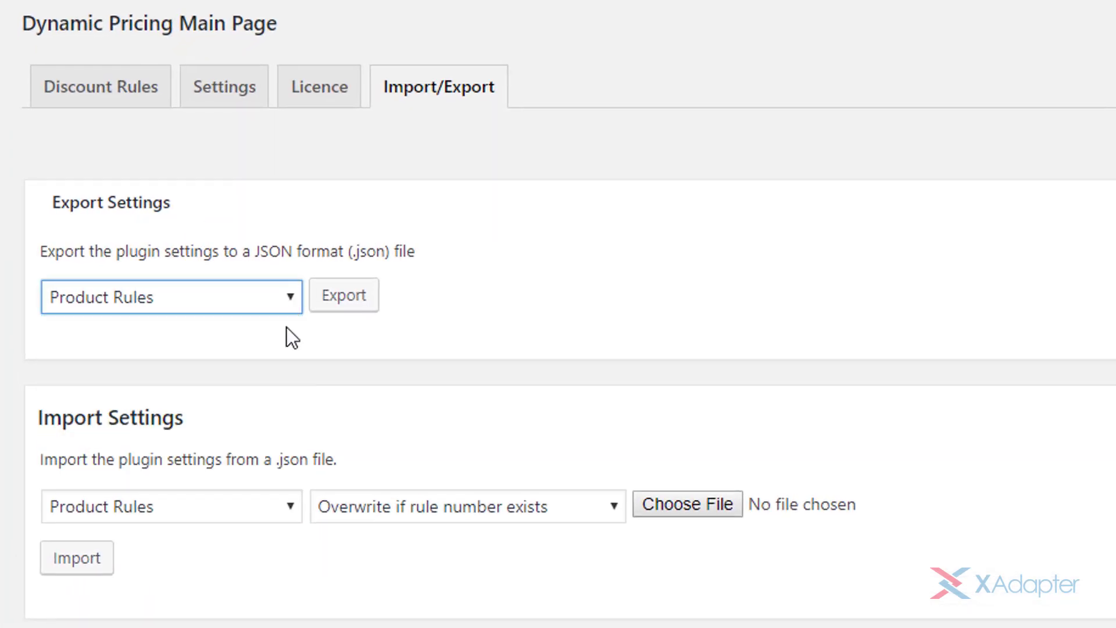
click(337, 306)
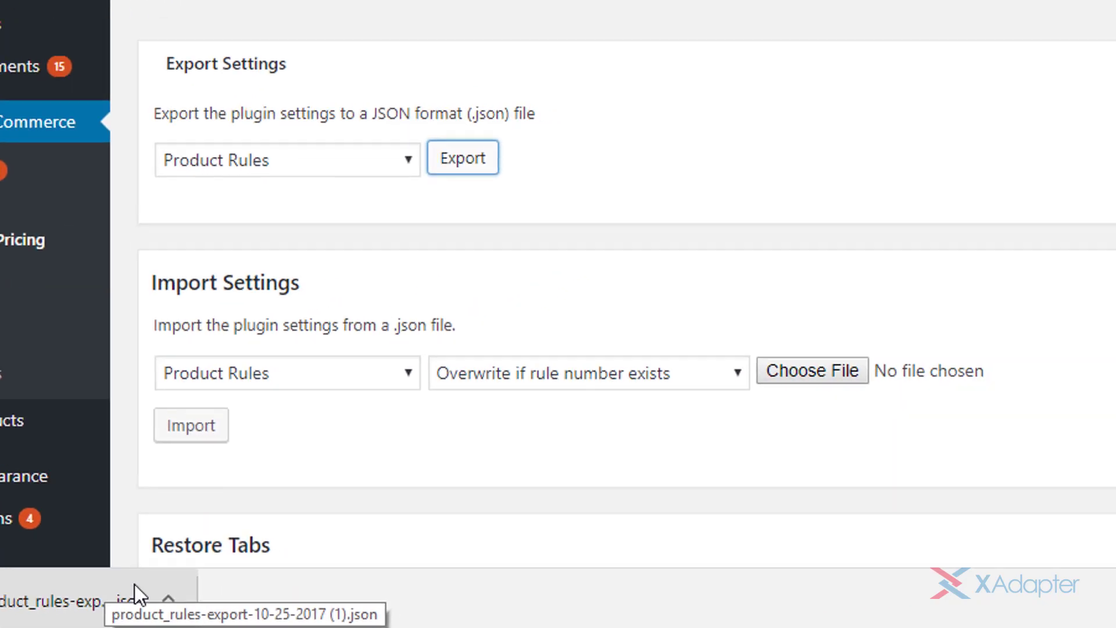
Examine the import settings for the available rule types and the ways to handle existing rule numbers.
scroll(362, 347, down, 2)
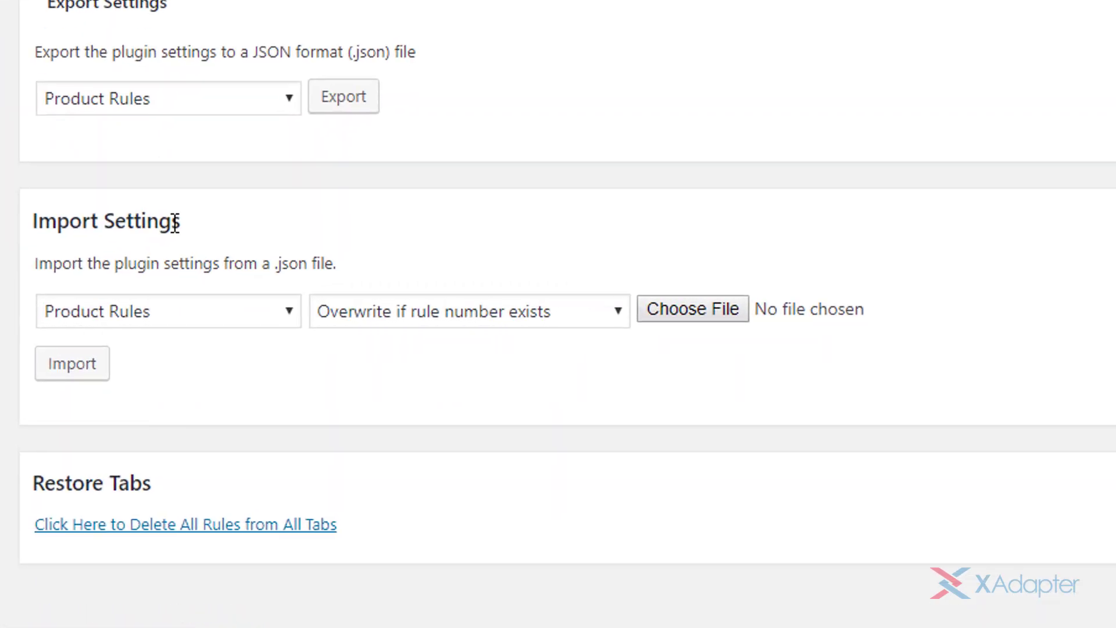
click(283, 315)
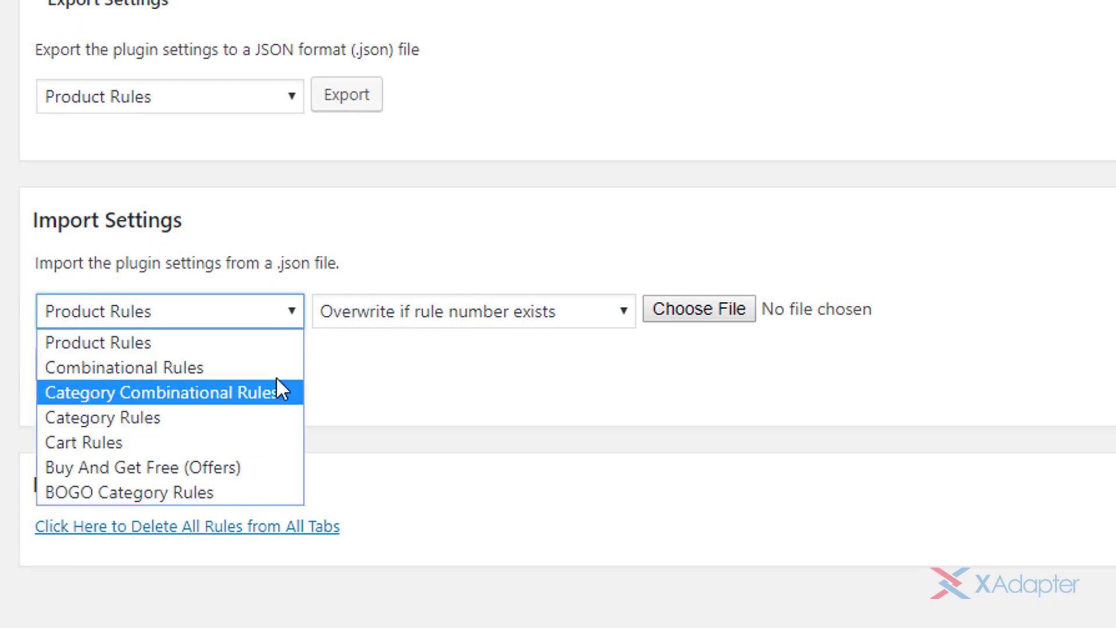
click(288, 340)
click(602, 315)
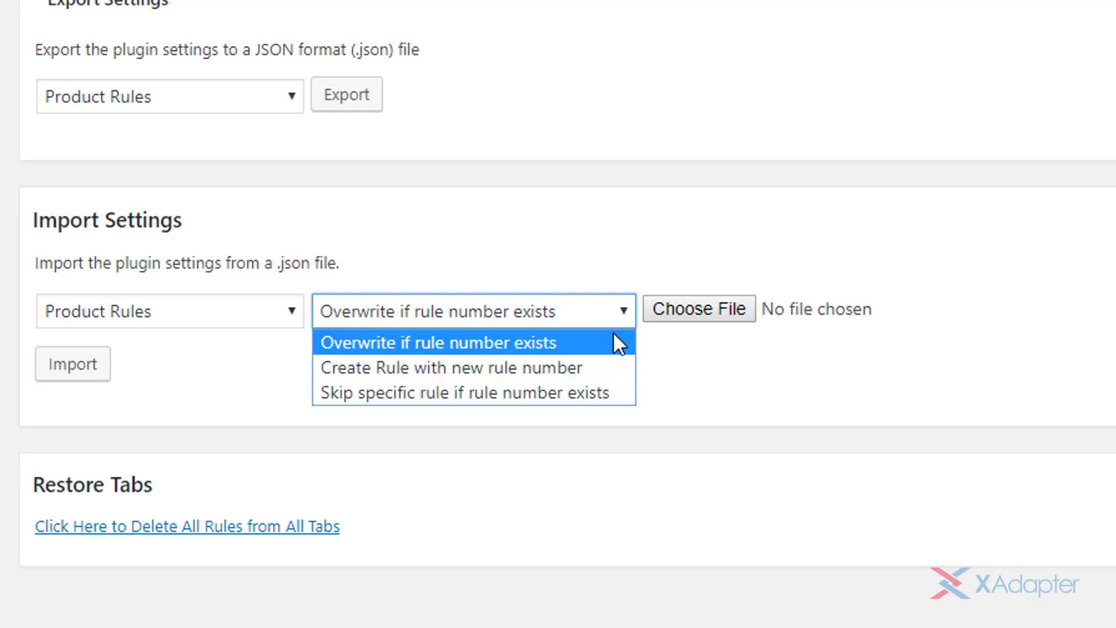
click(615, 313)
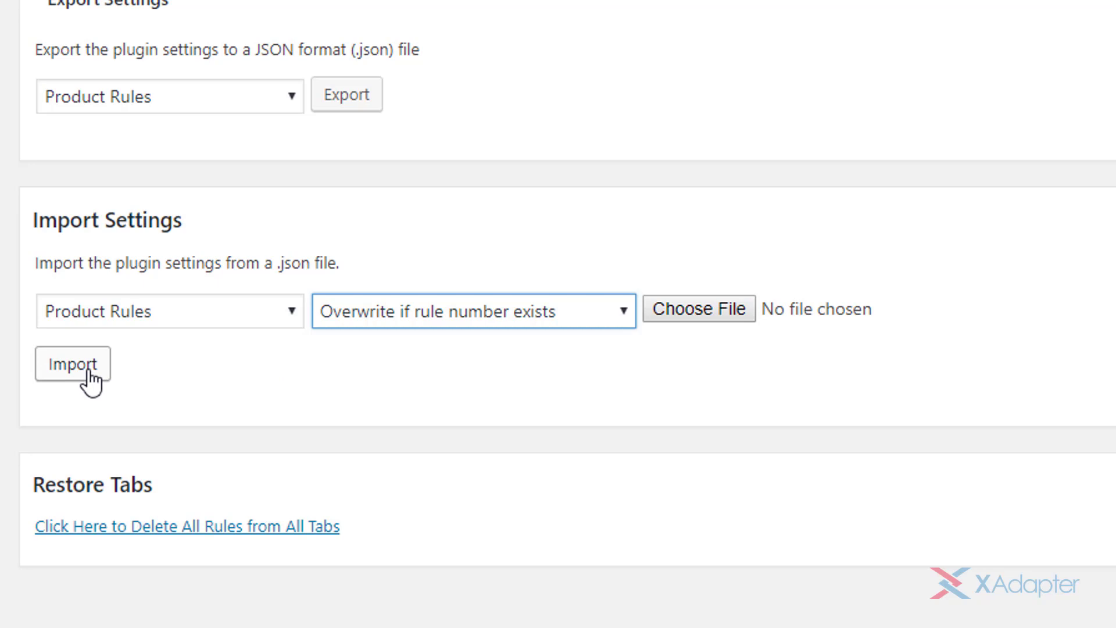
click(280, 306)
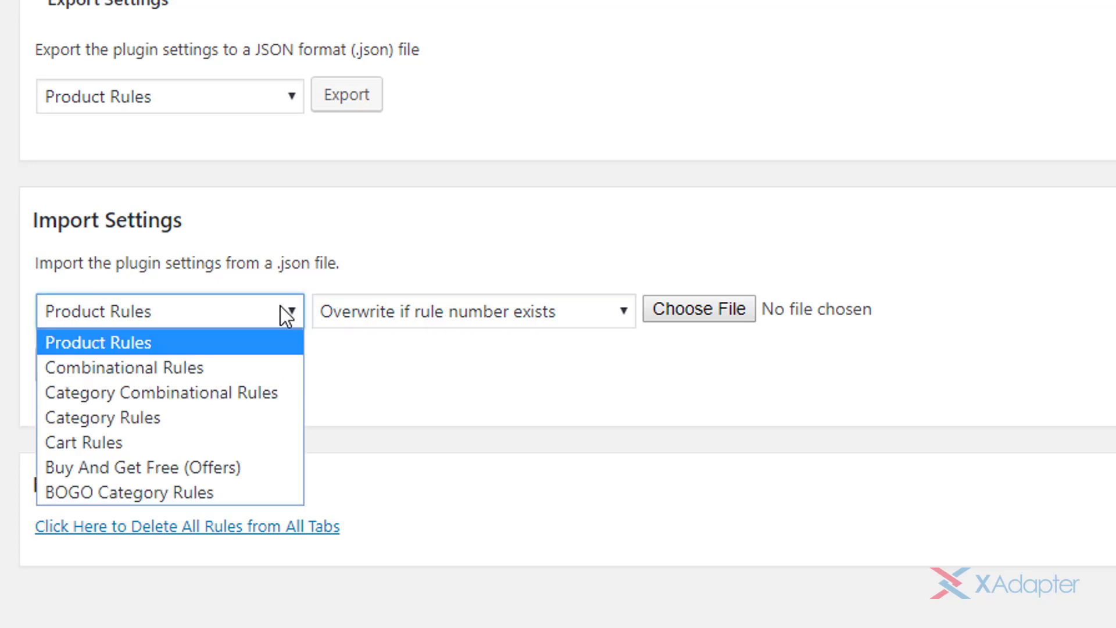
click(280, 306)
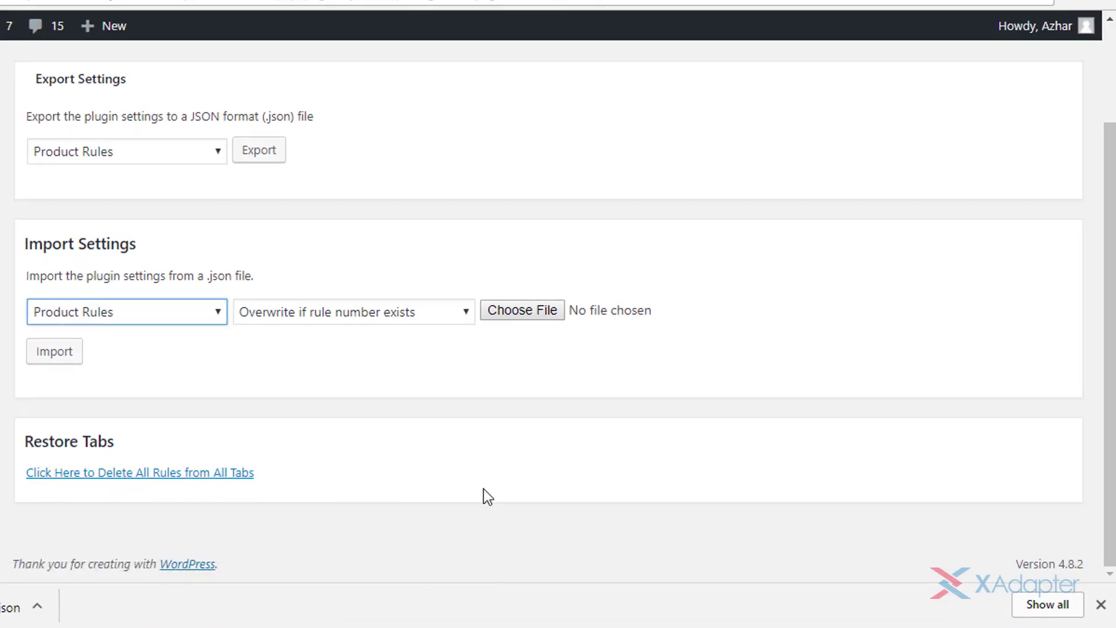
scroll(488, 496, up, 2)
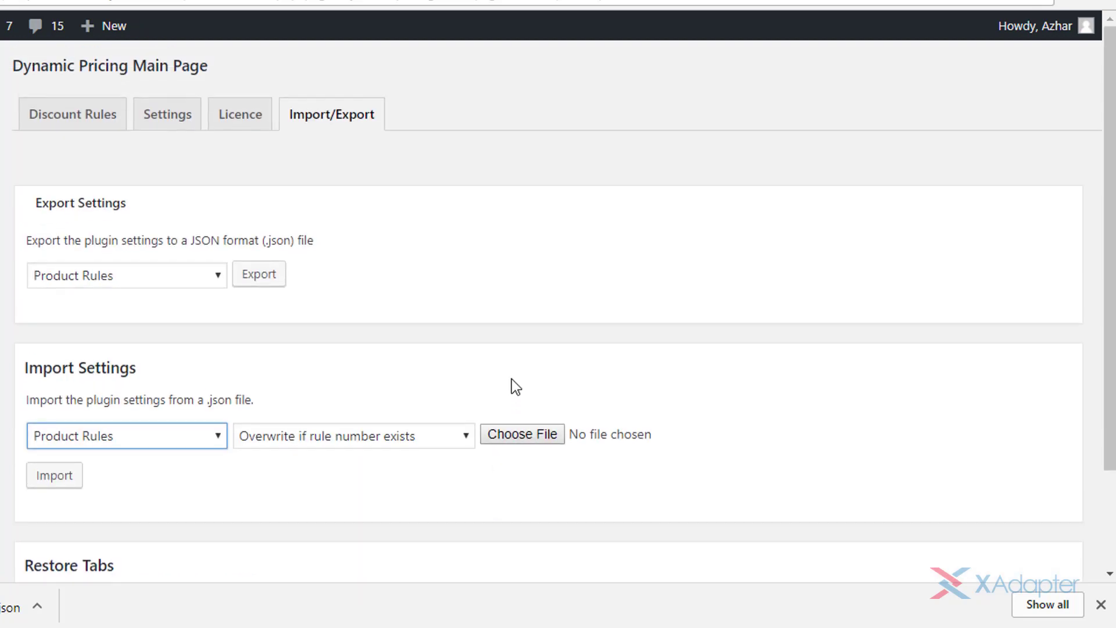
click(516, 336)
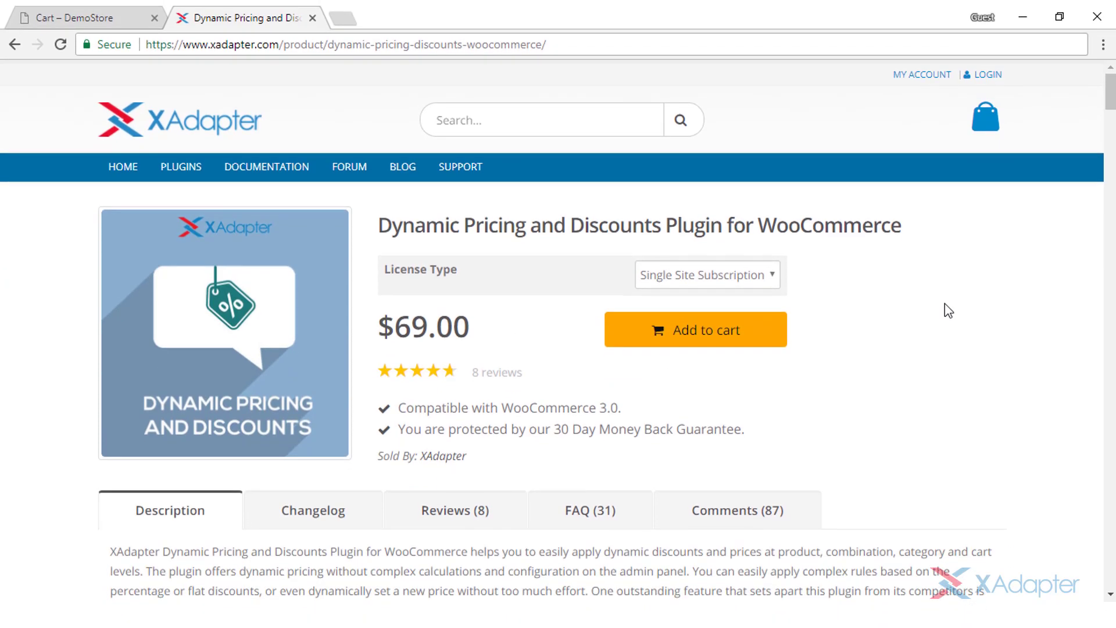
Look through the plugin's product page and its setup documentation on the XAdapter website.
scroll(949, 323, down, 7)
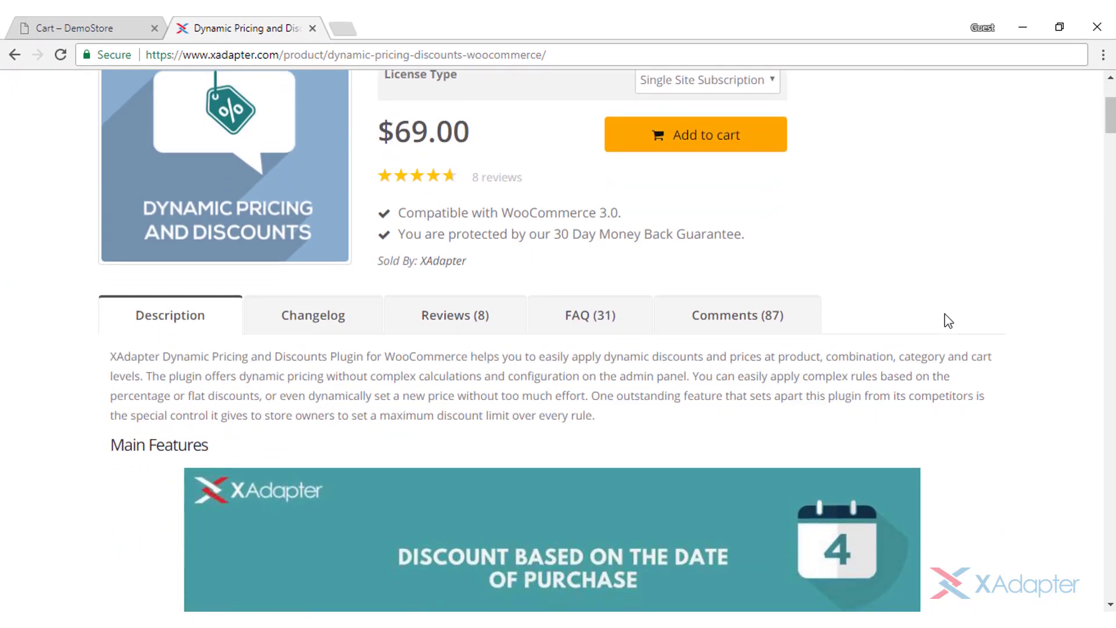
scroll(948, 320, down, 10)
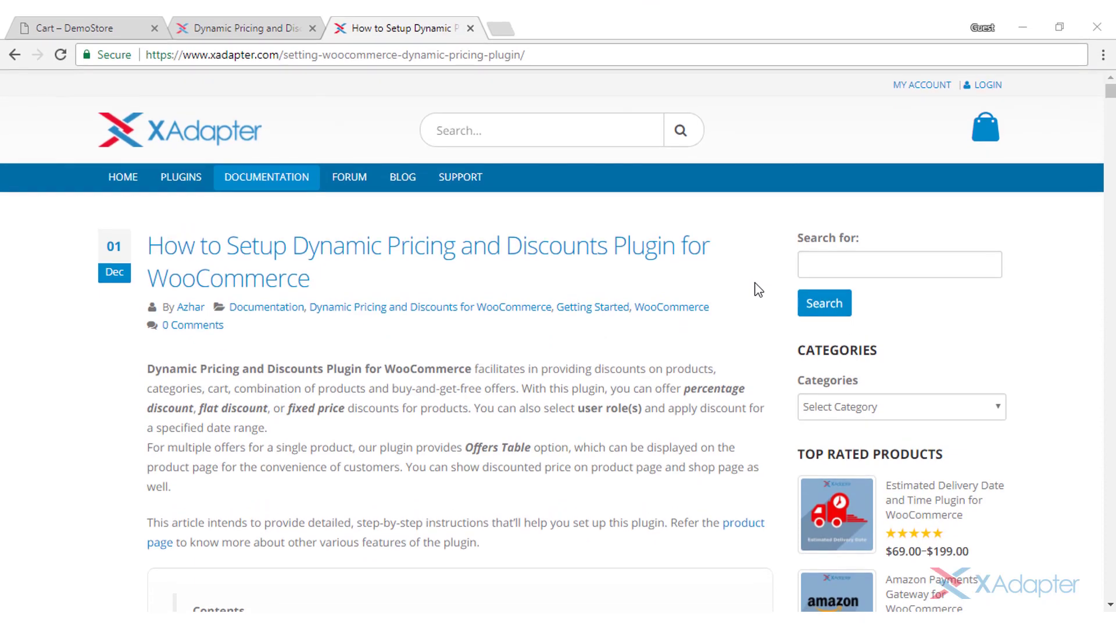
scroll(759, 389, down, 4)
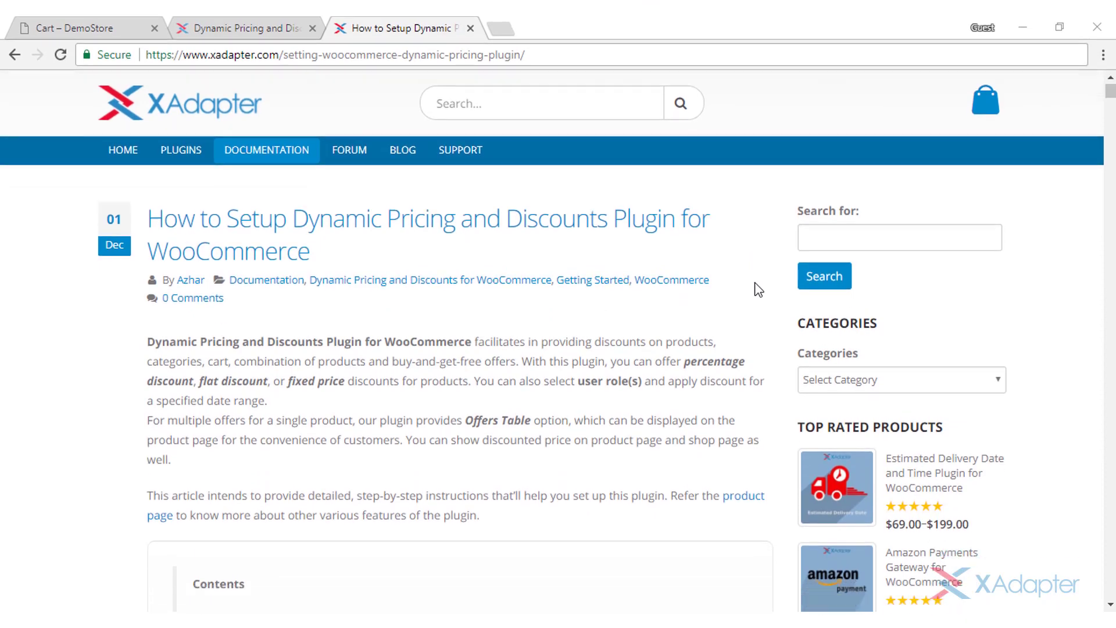
scroll(759, 289, down, 10)
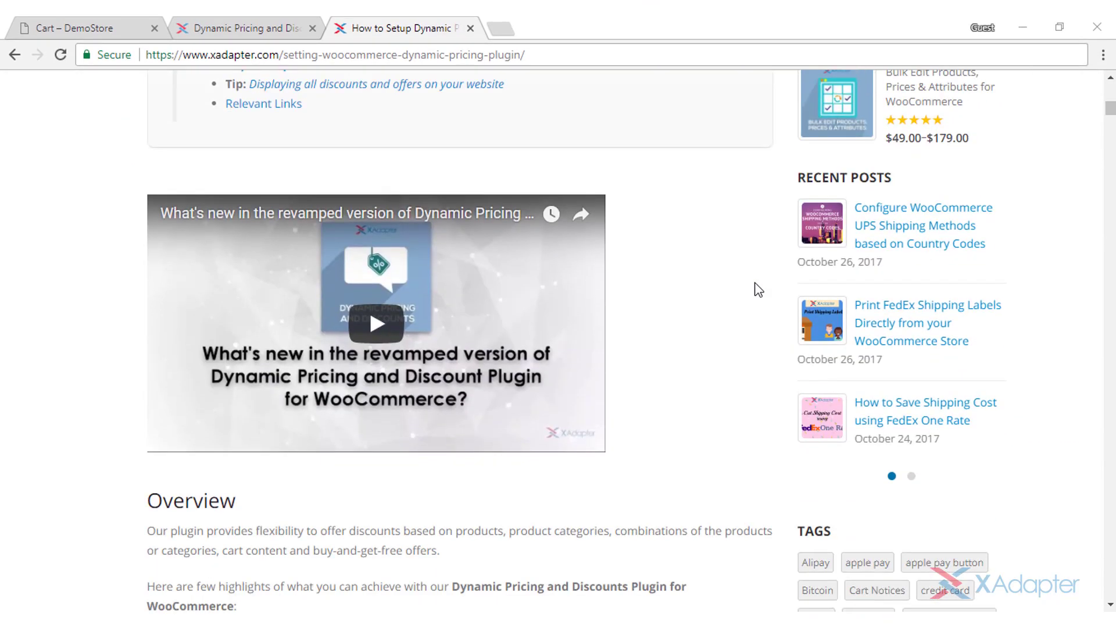